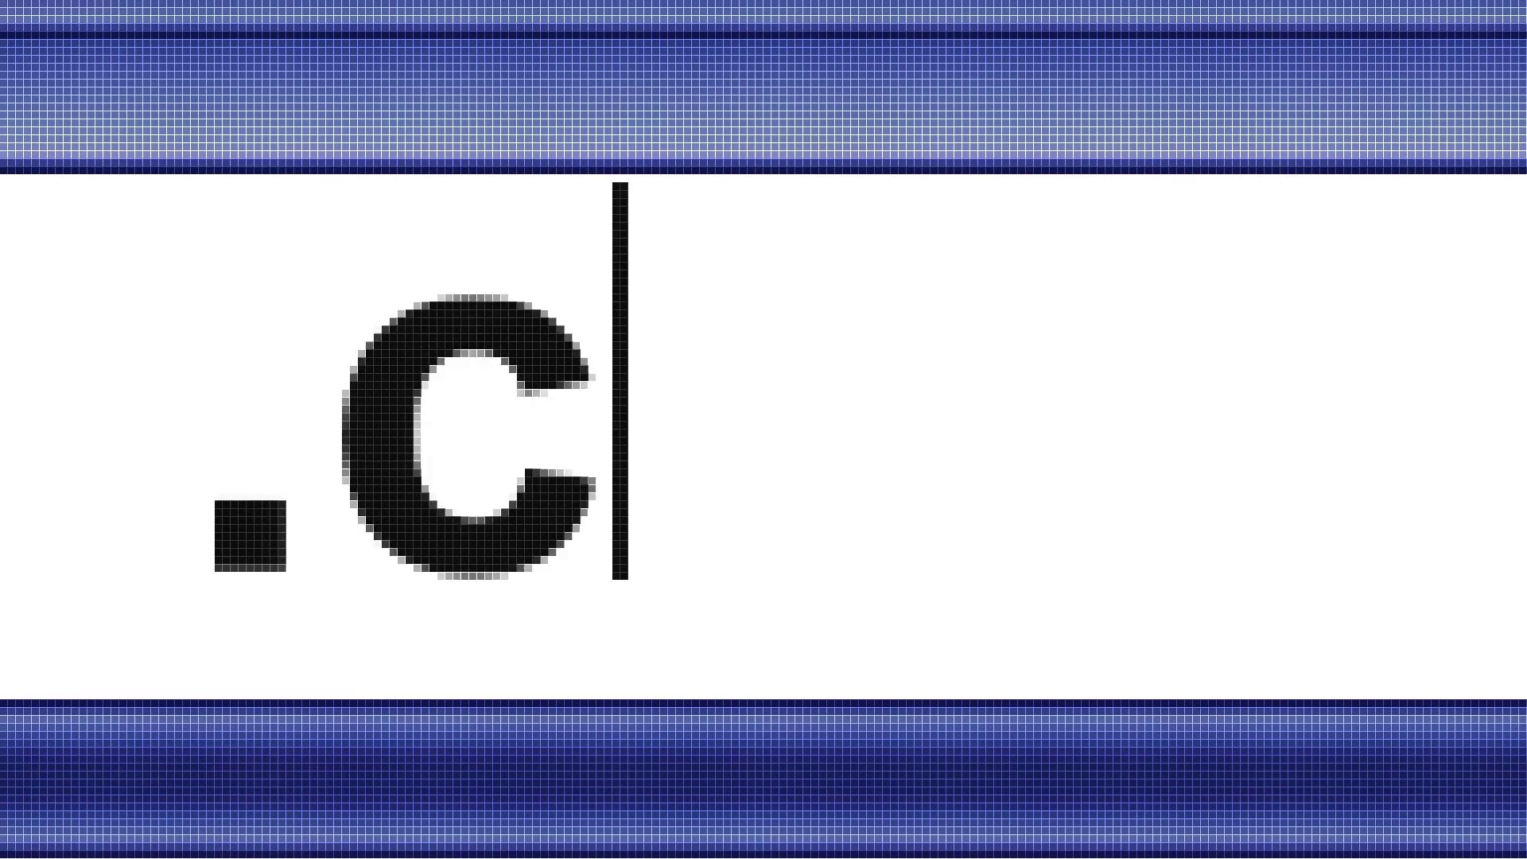
- Log in to Shopify and open the BT_Tutorials store admin
type("m")
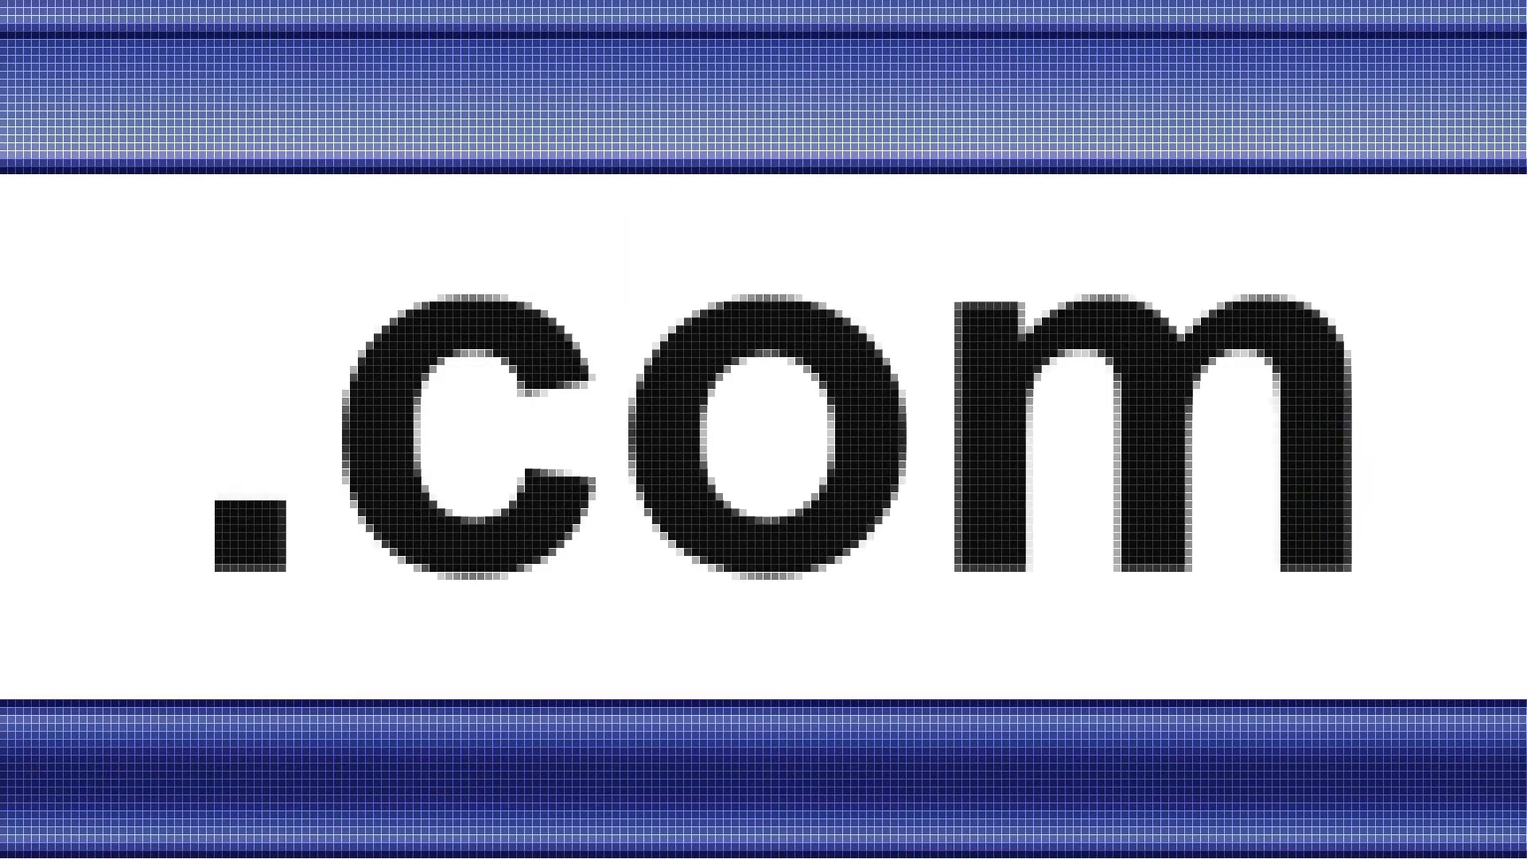
key("ctrl+a")
key("BackSpace")
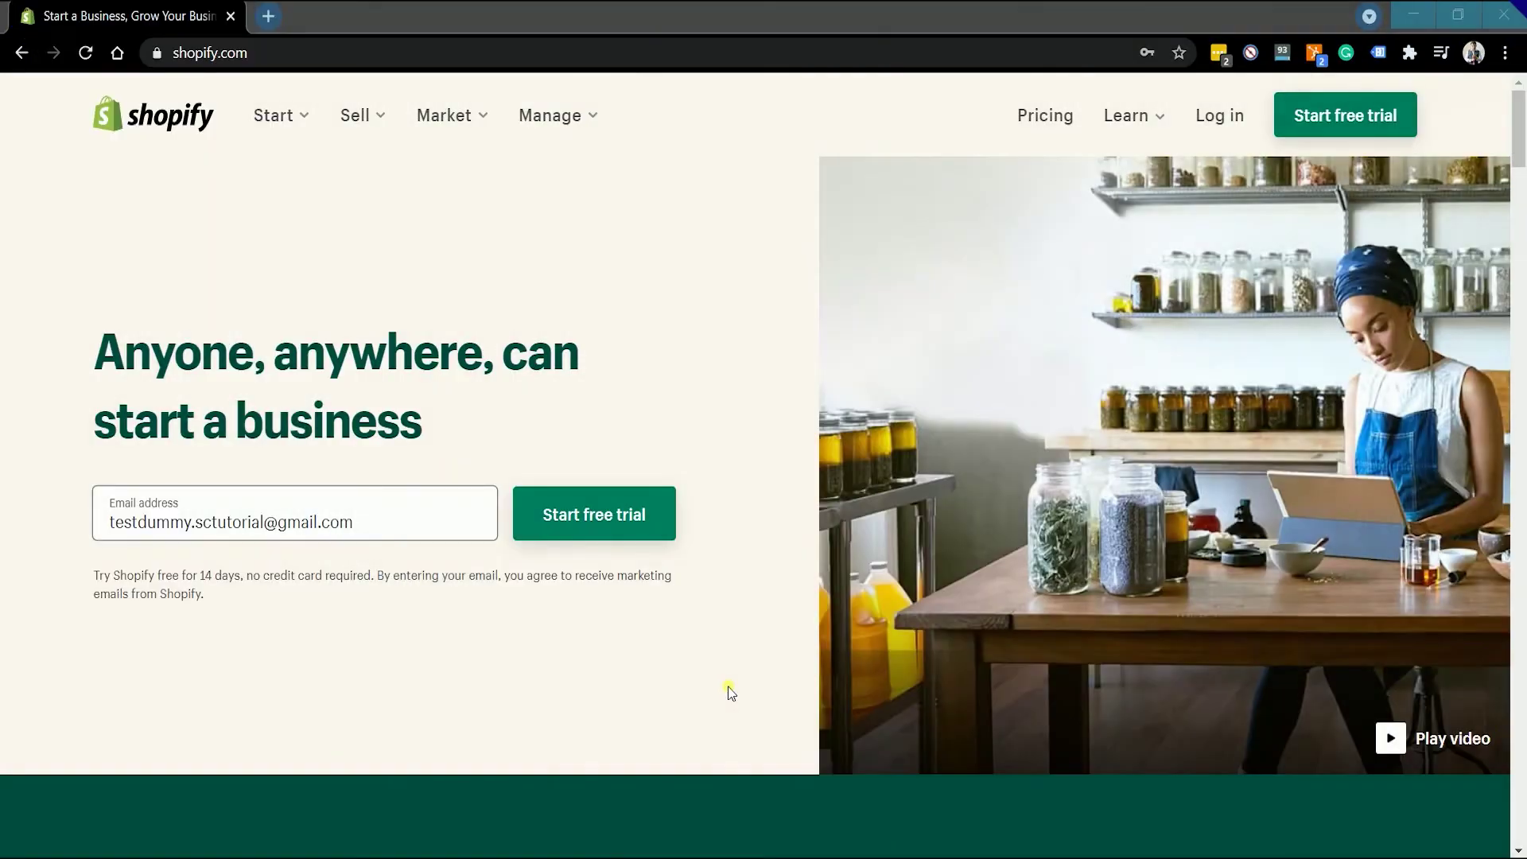
left_click(1204, 122)
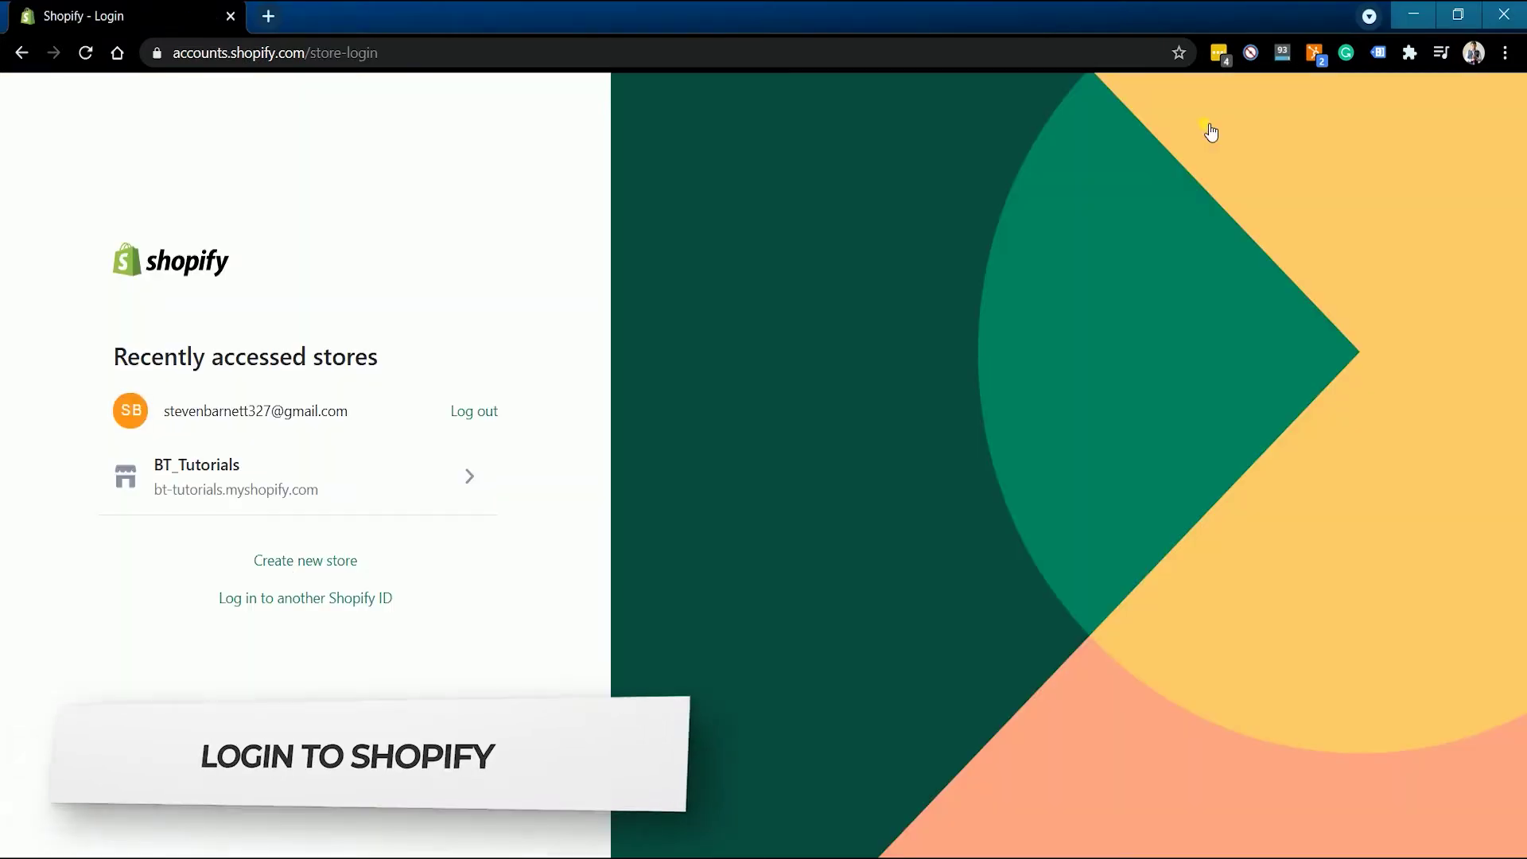
left_click(346, 484)
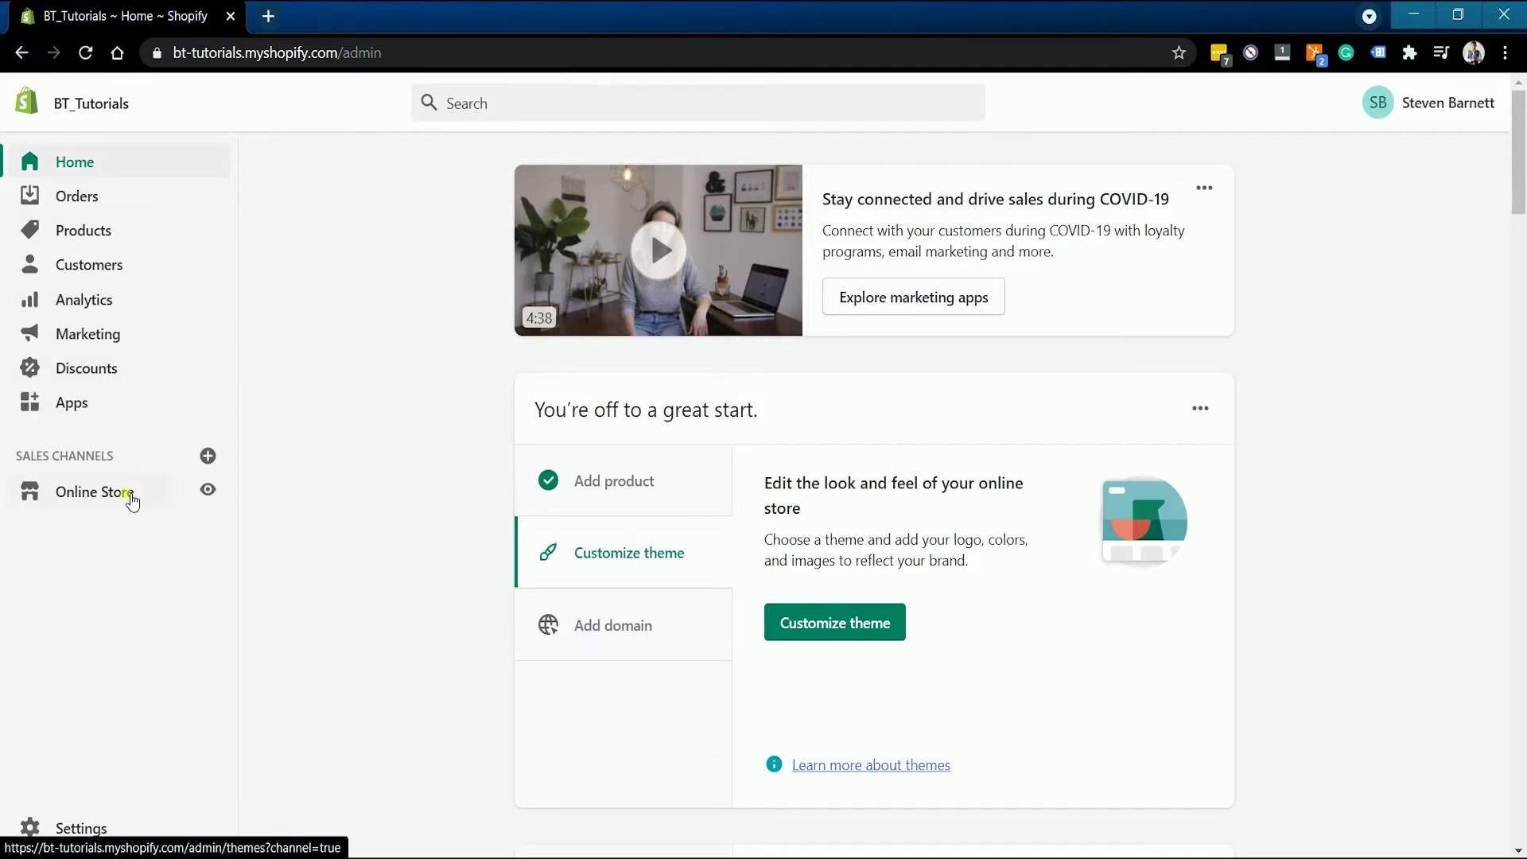
- Go to Online Store > Domains, note the current primary domain, and choose Connect existing domain
left_click(127, 493)
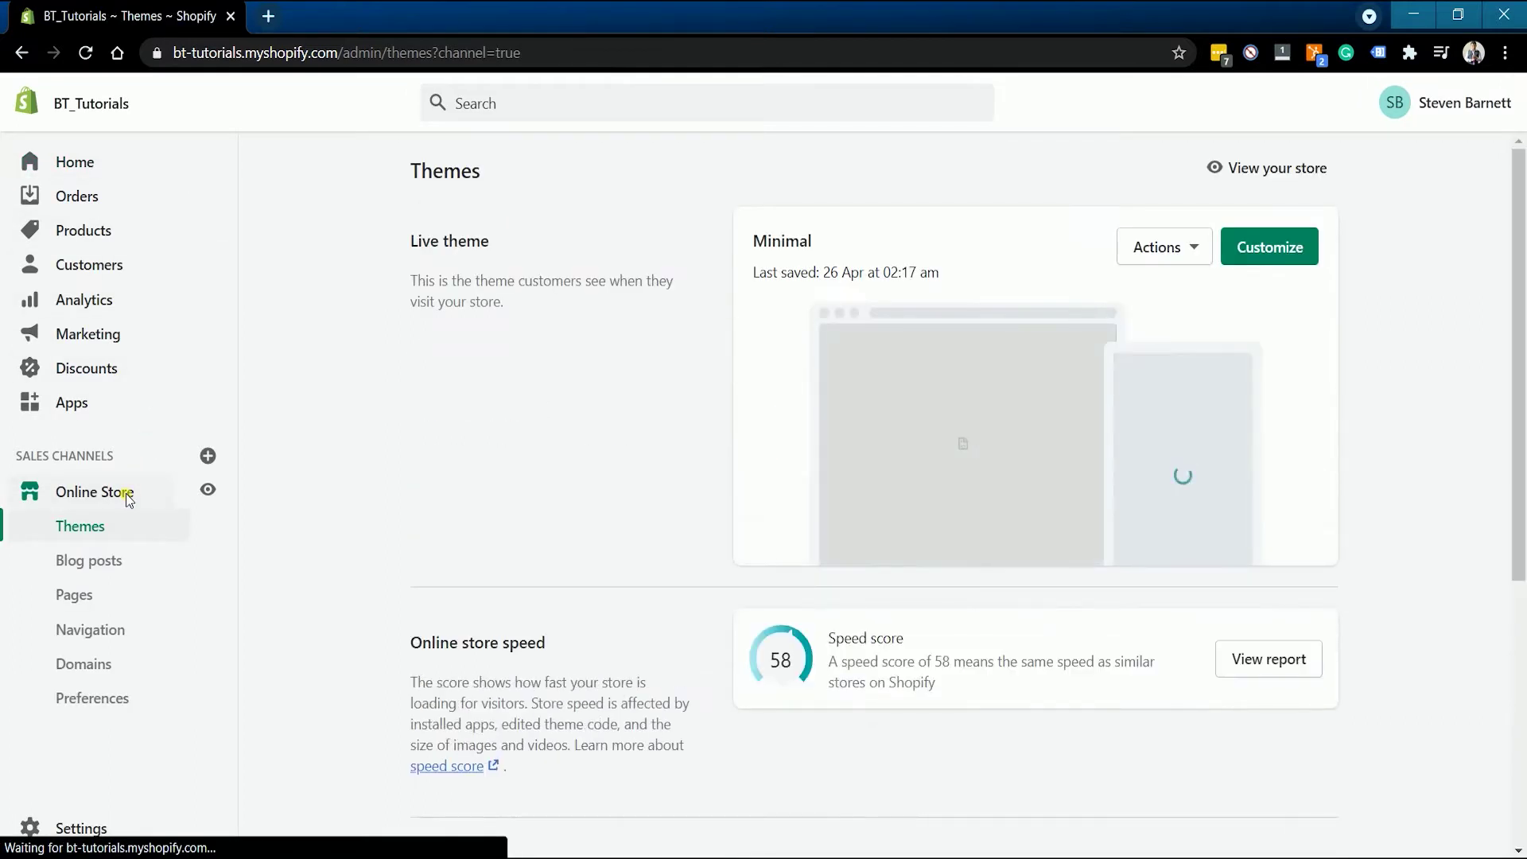
left_click(104, 666)
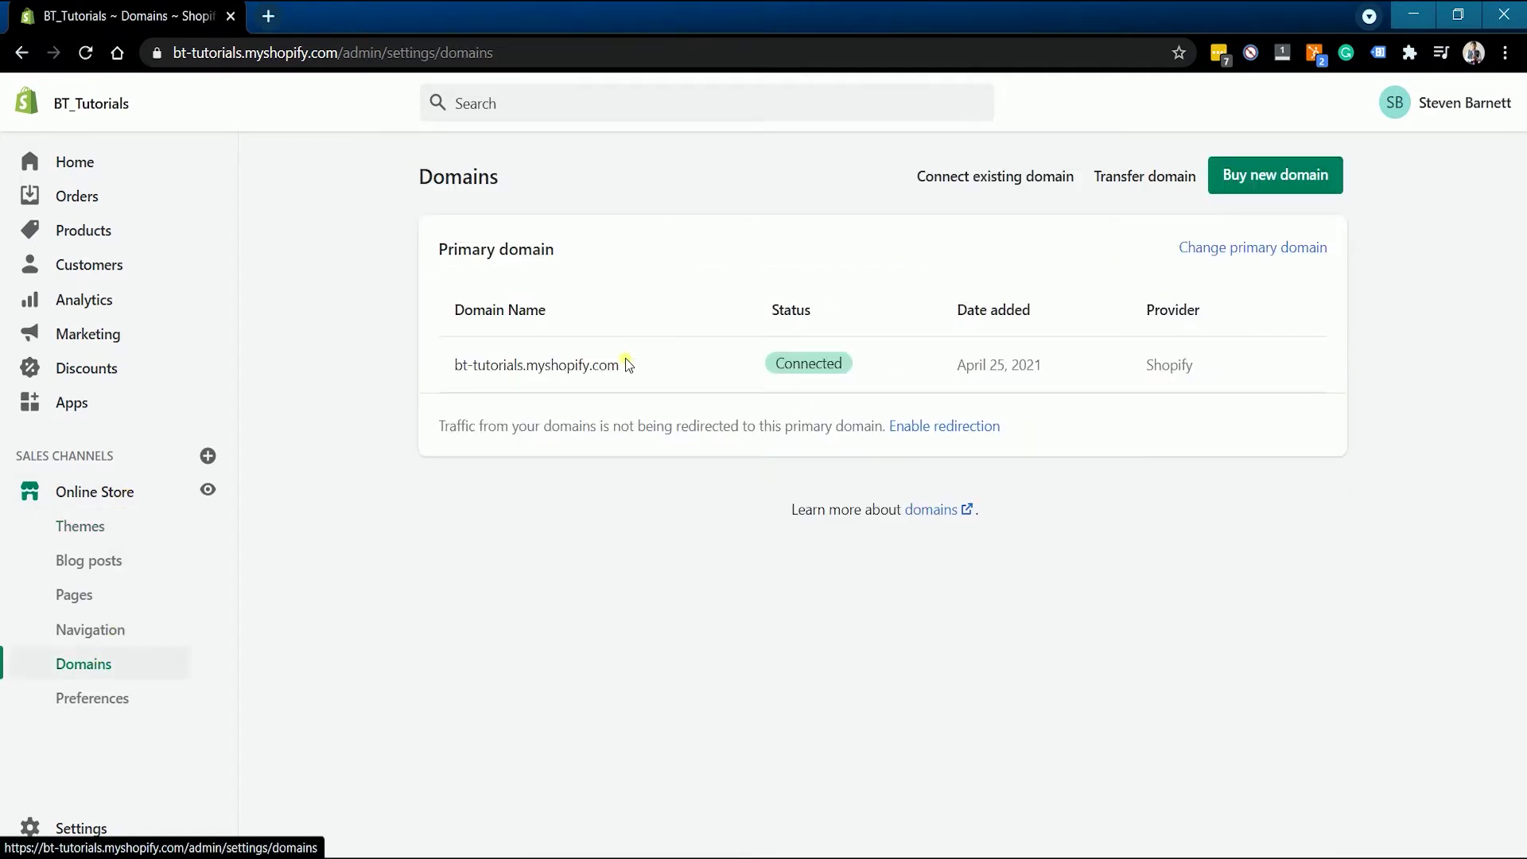
left_click_drag(661, 376, 430, 372)
left_click(439, 373)
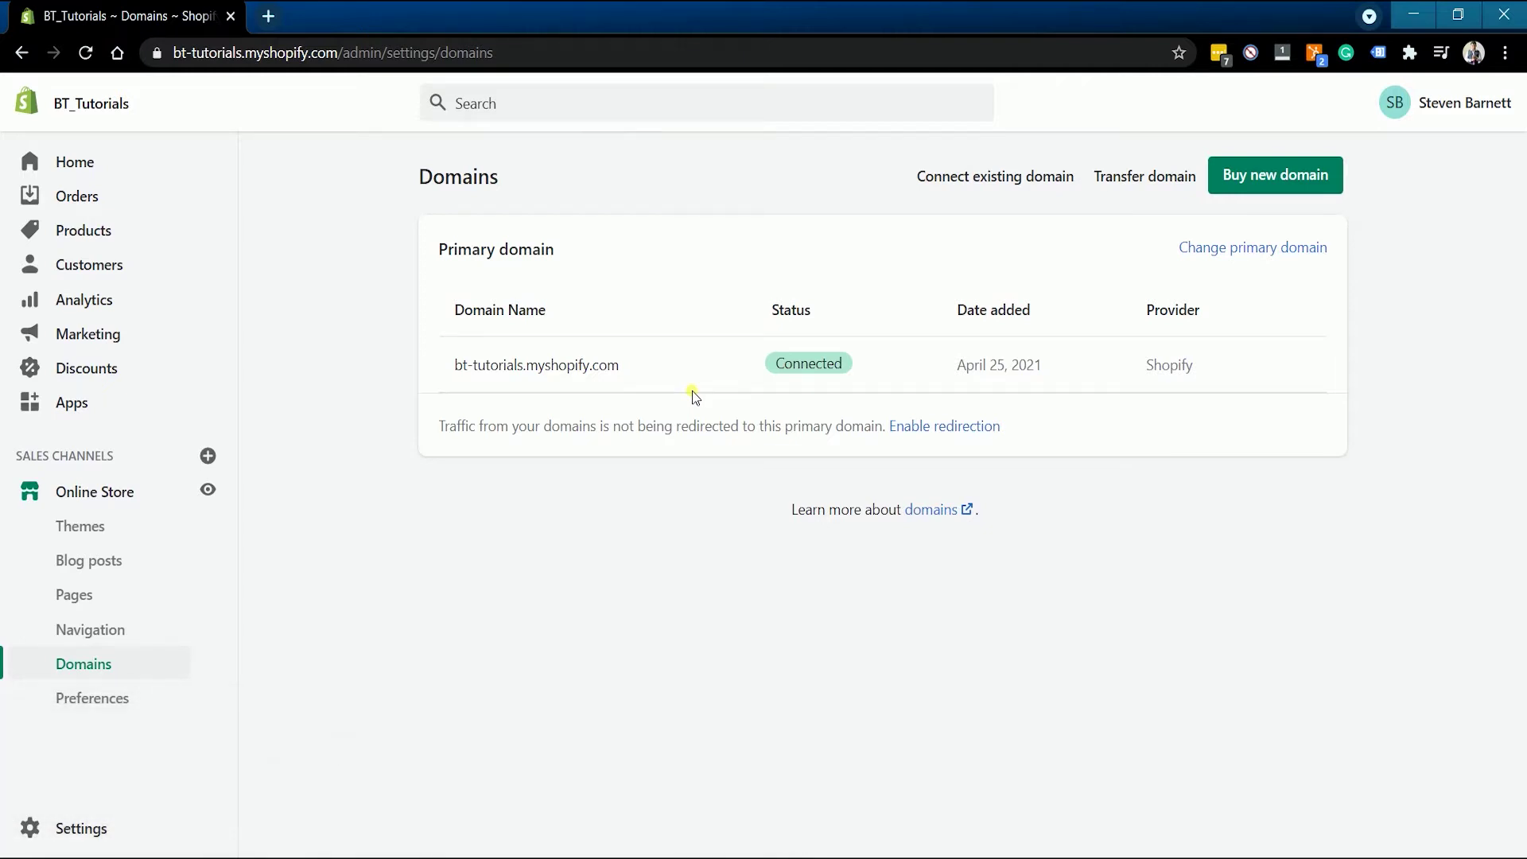
left_click(969, 177)
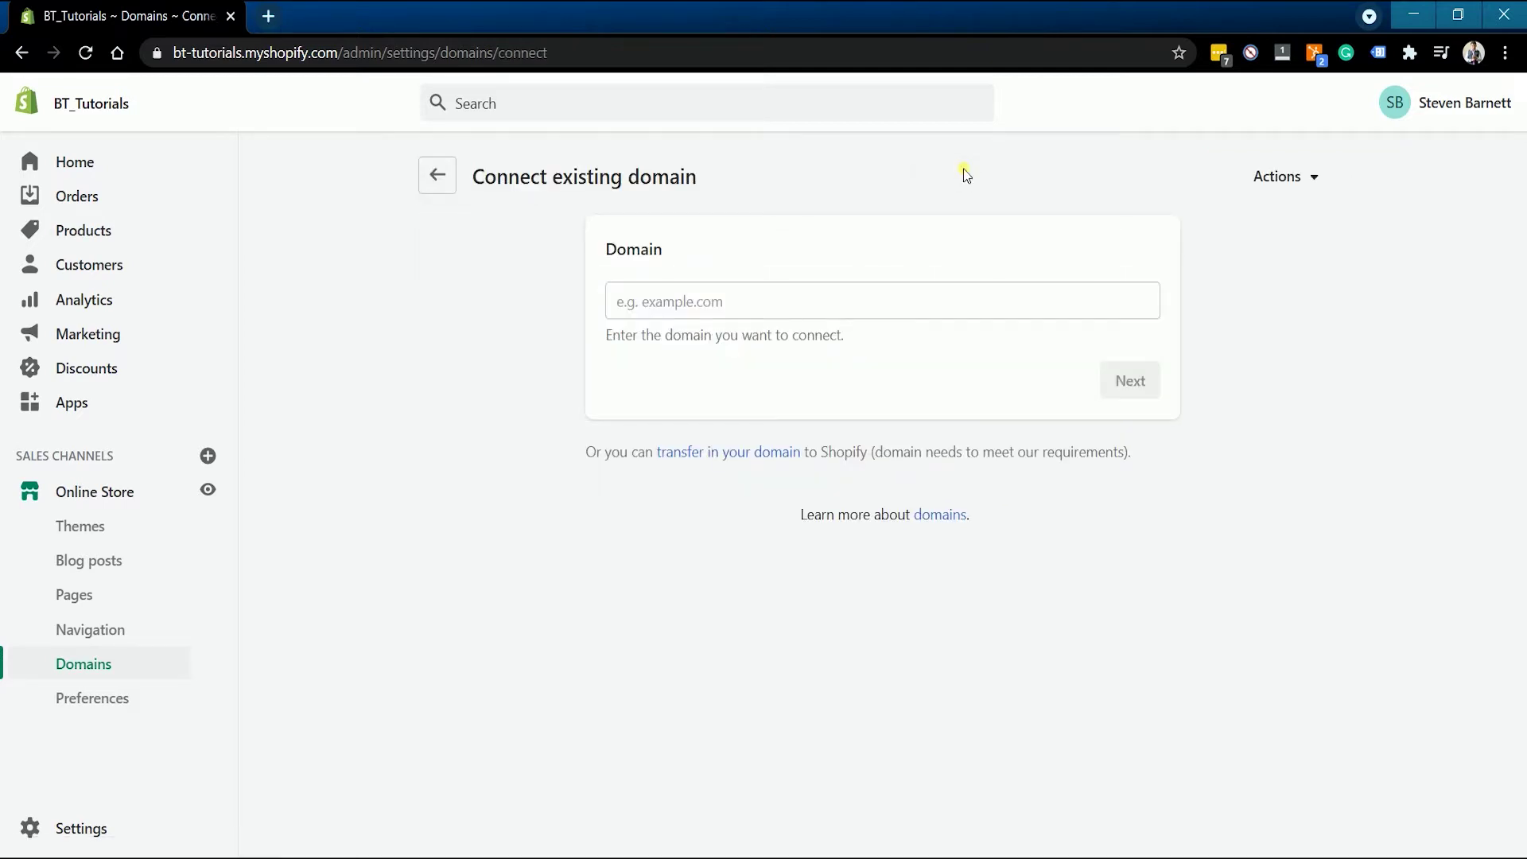
- Paste bttutorials.online as the domain to connect and continue
left_click(673, 302)
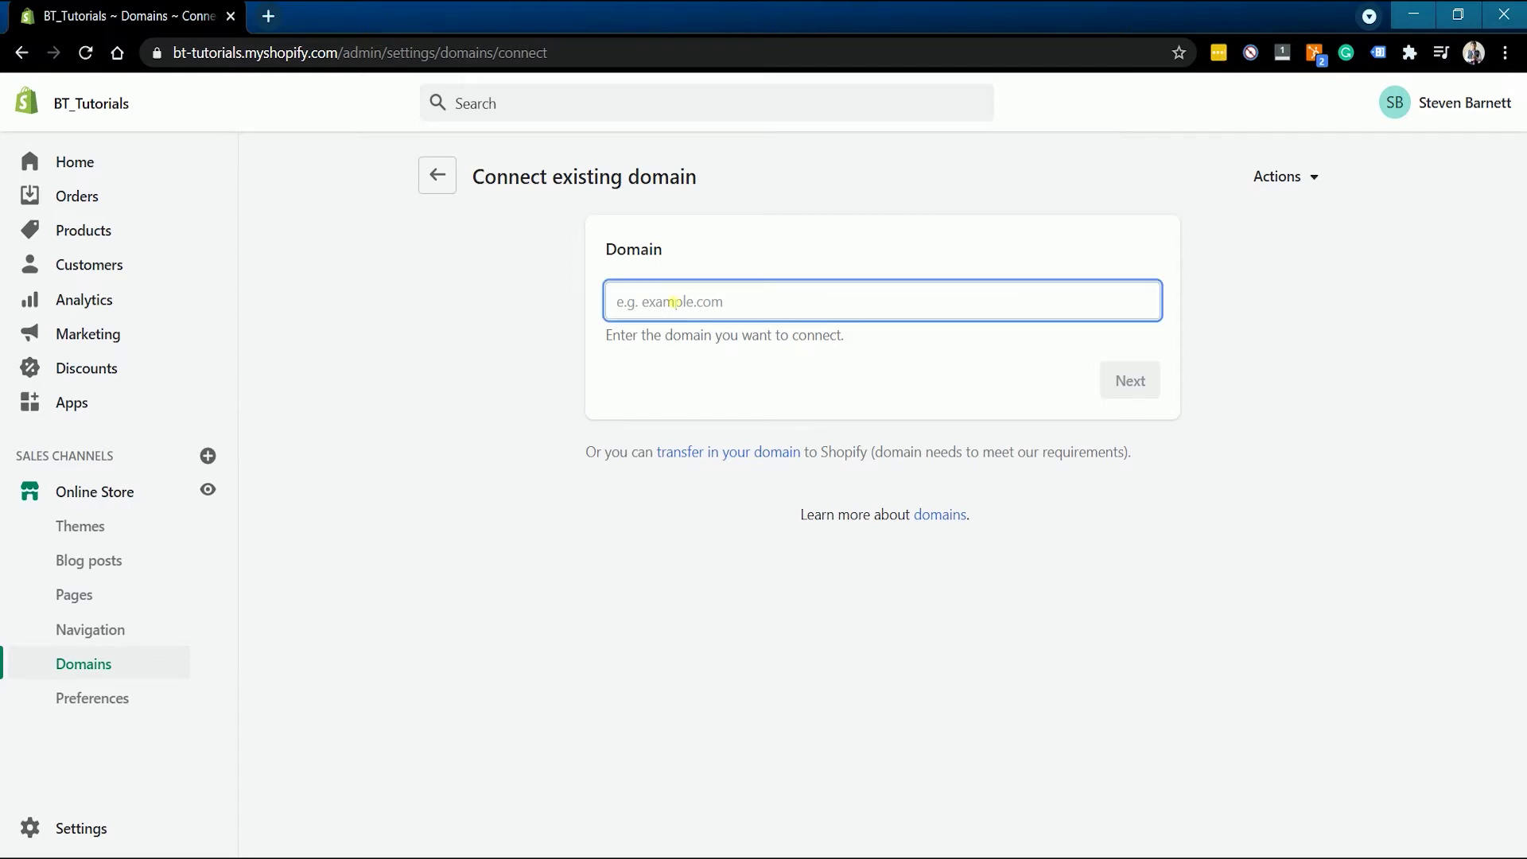
type("bttutorials.online")
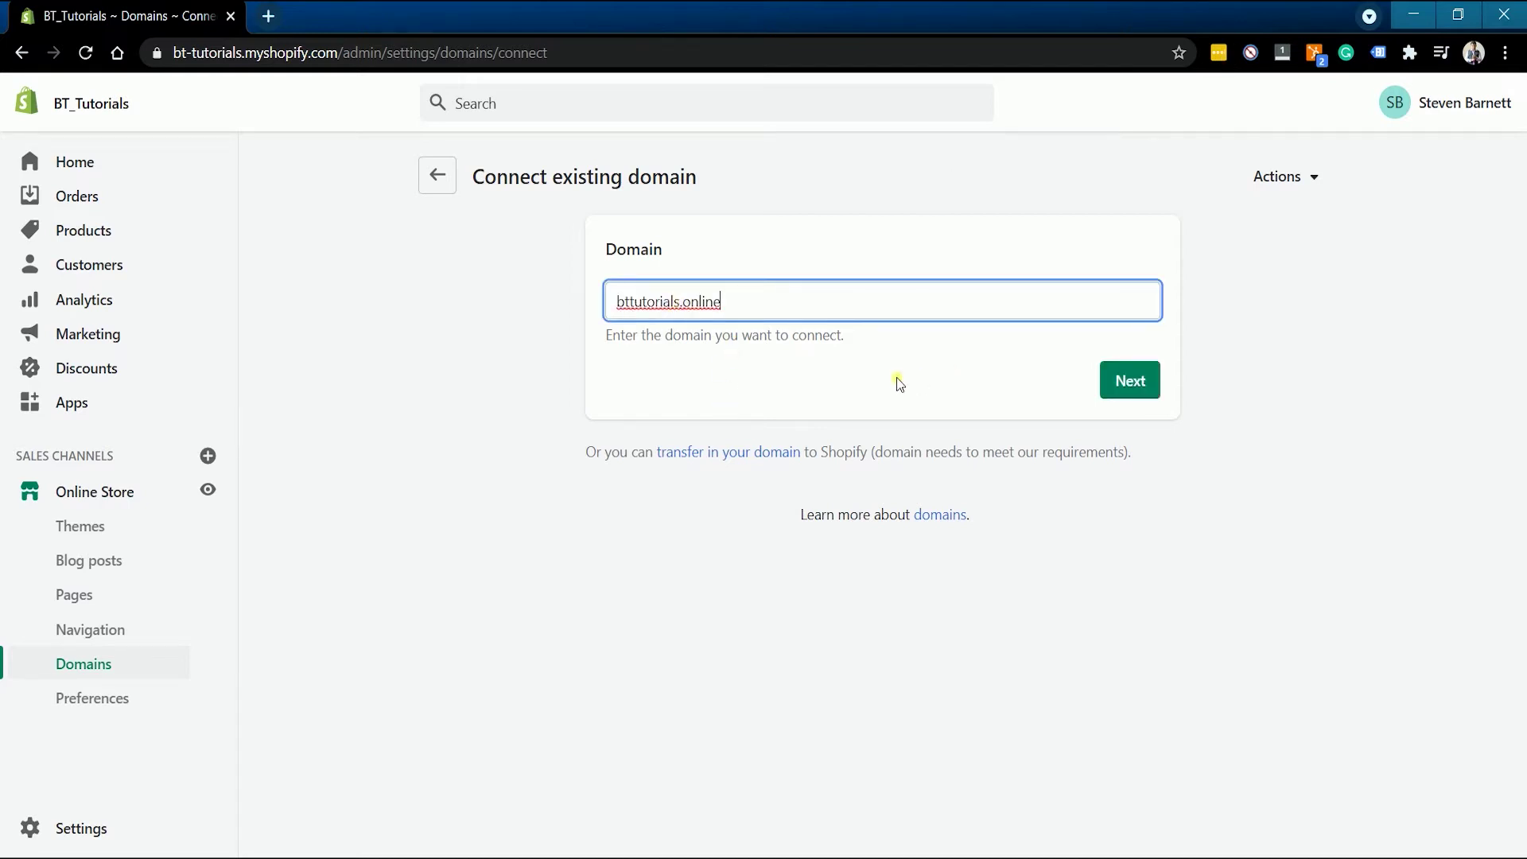
left_click(946, 372)
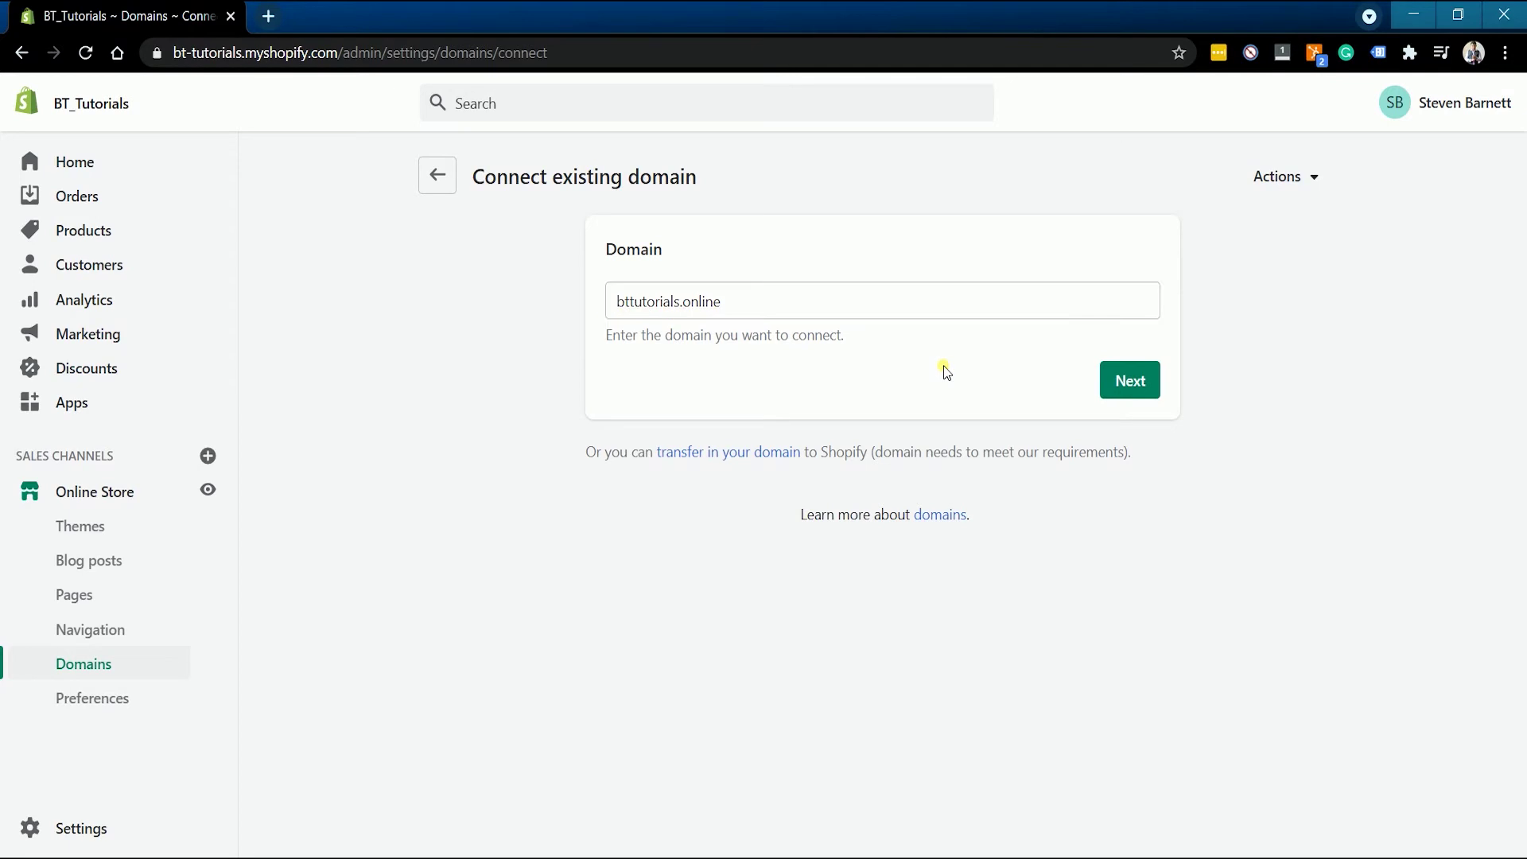
left_click(1137, 393)
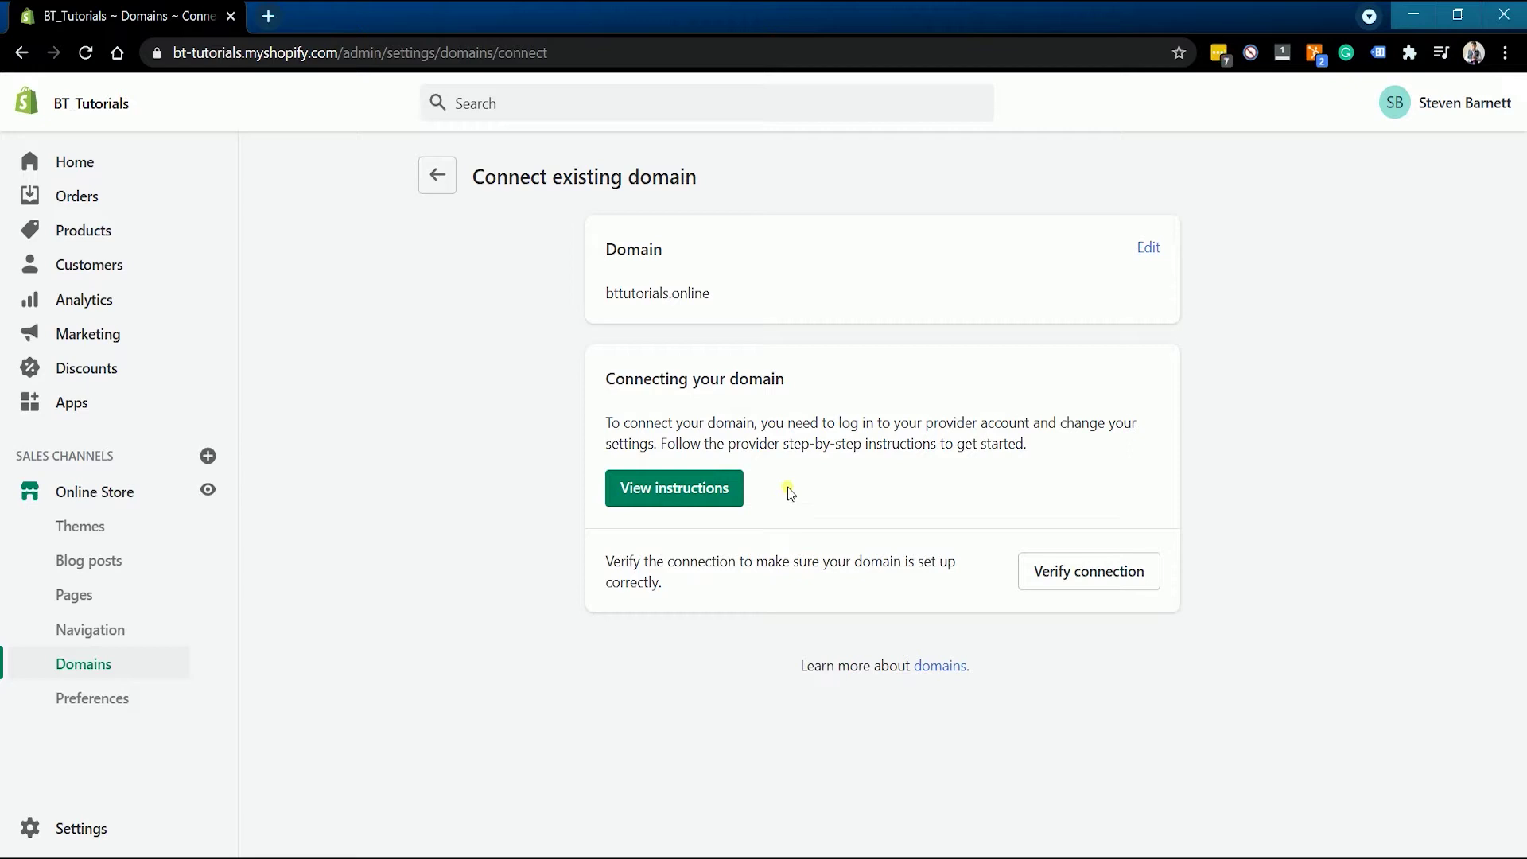
- Verify the connection, review the required CNAME (www) and A record values, then open a new tab
left_click(1069, 588)
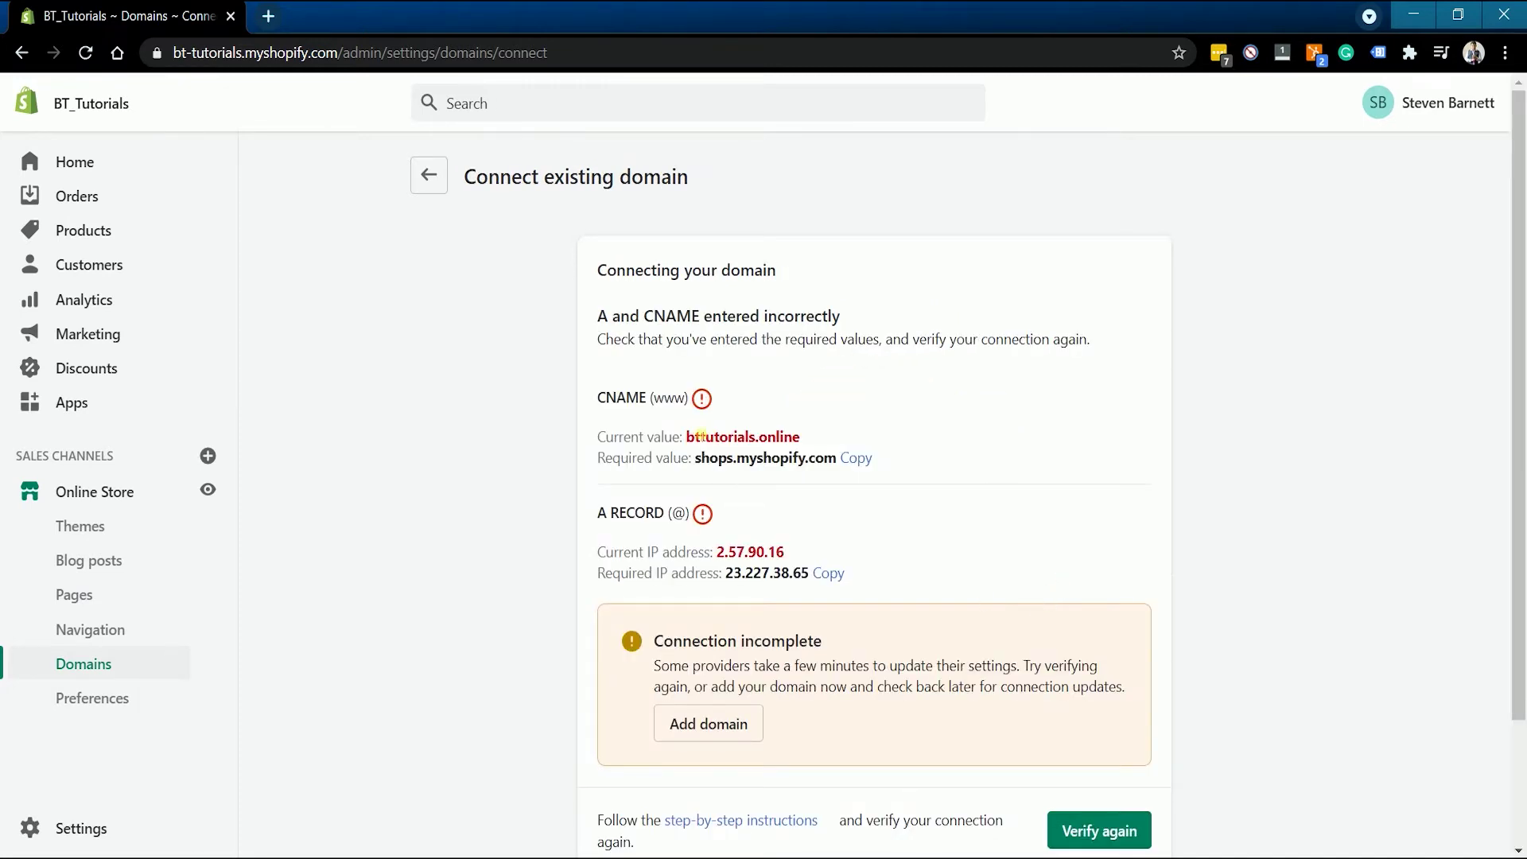
left_click_drag(687, 438, 826, 430)
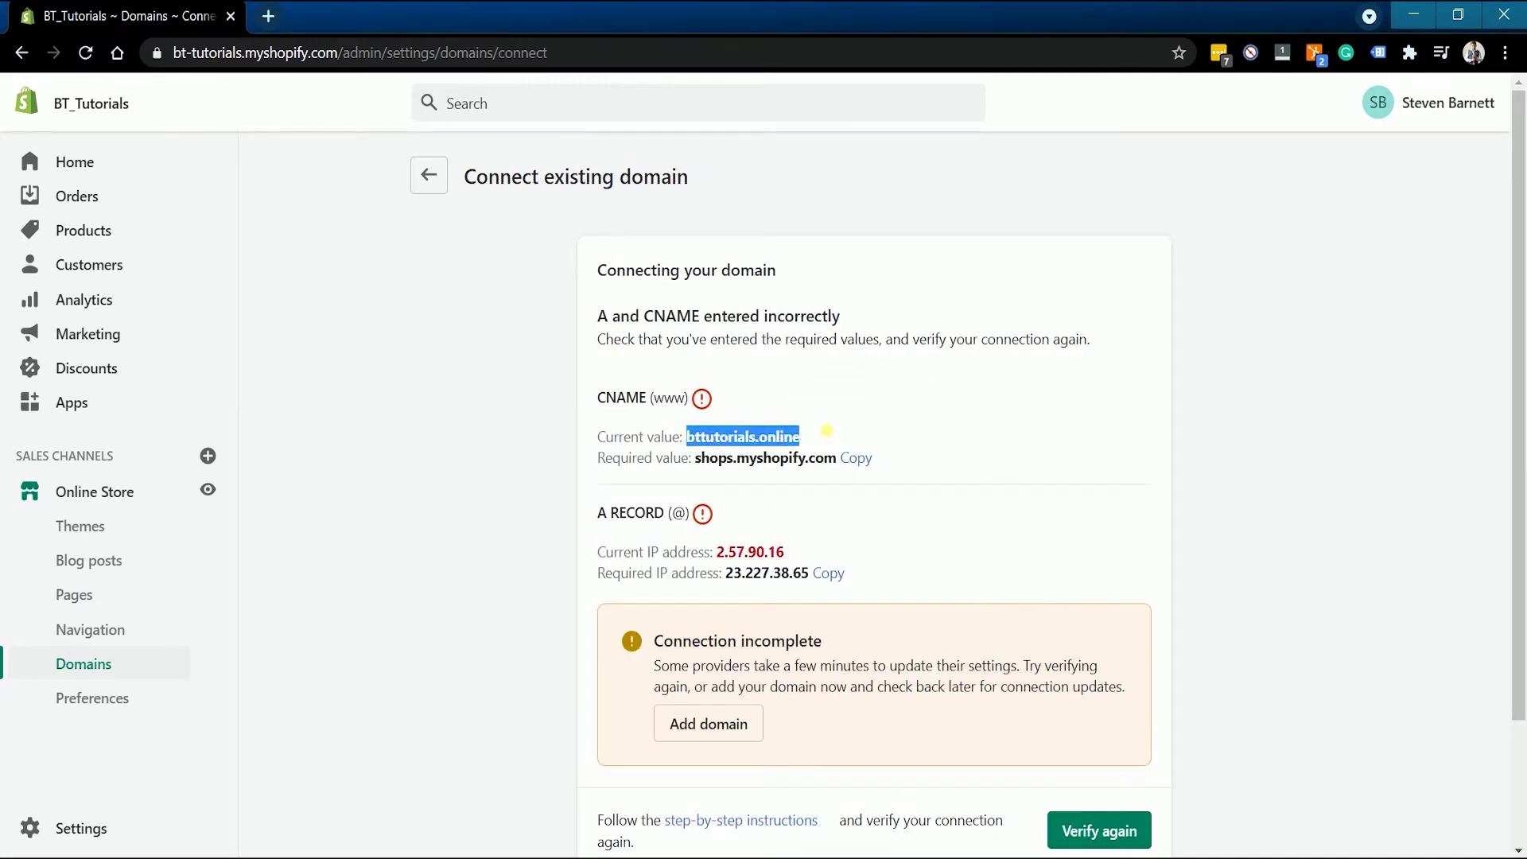
left_click_drag(598, 397, 689, 417)
left_click(710, 462)
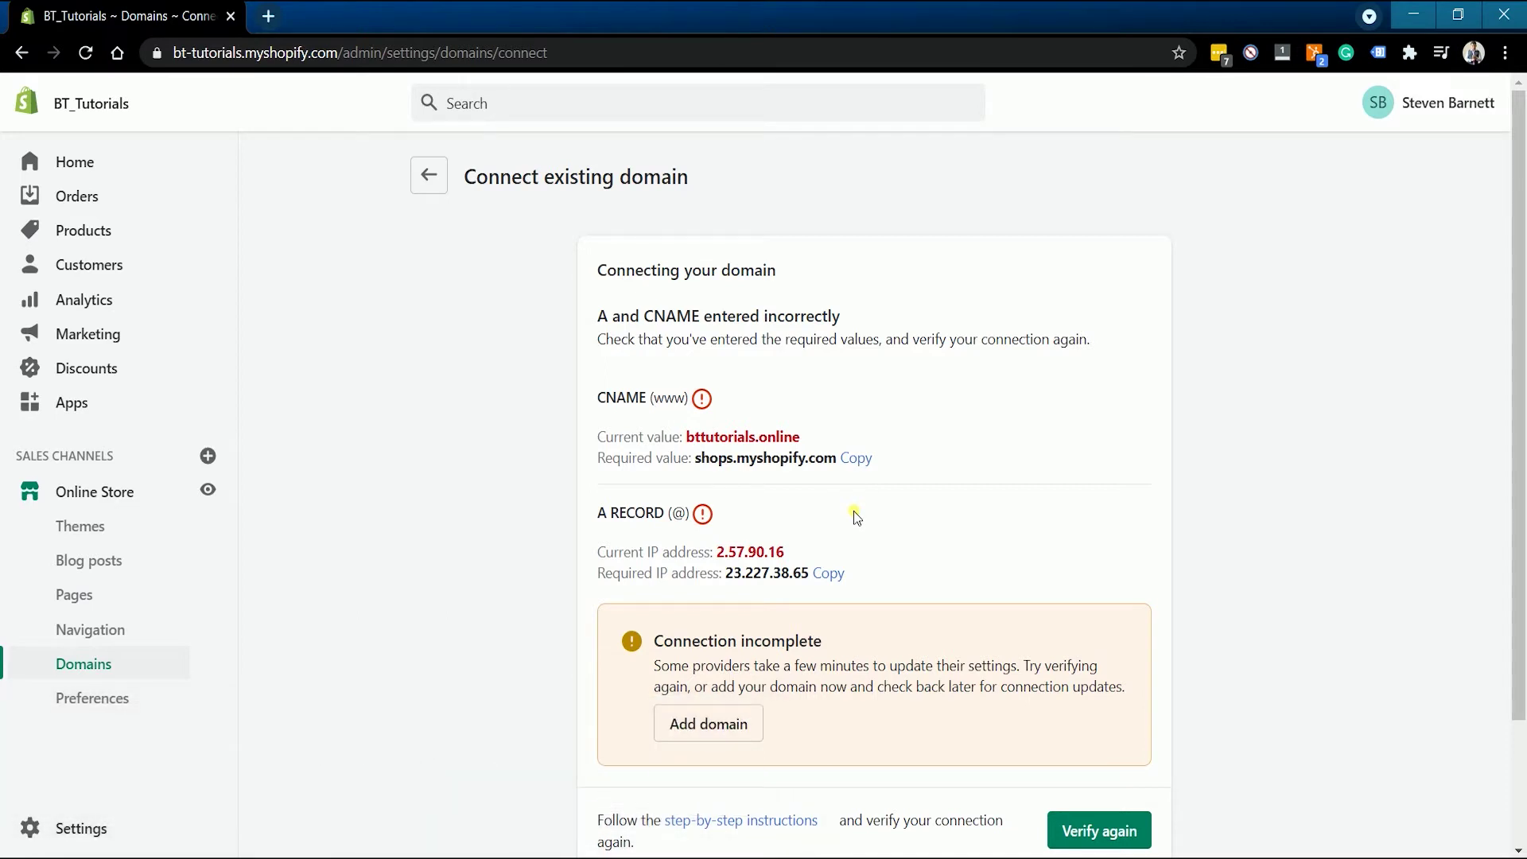
left_click(255, 20)
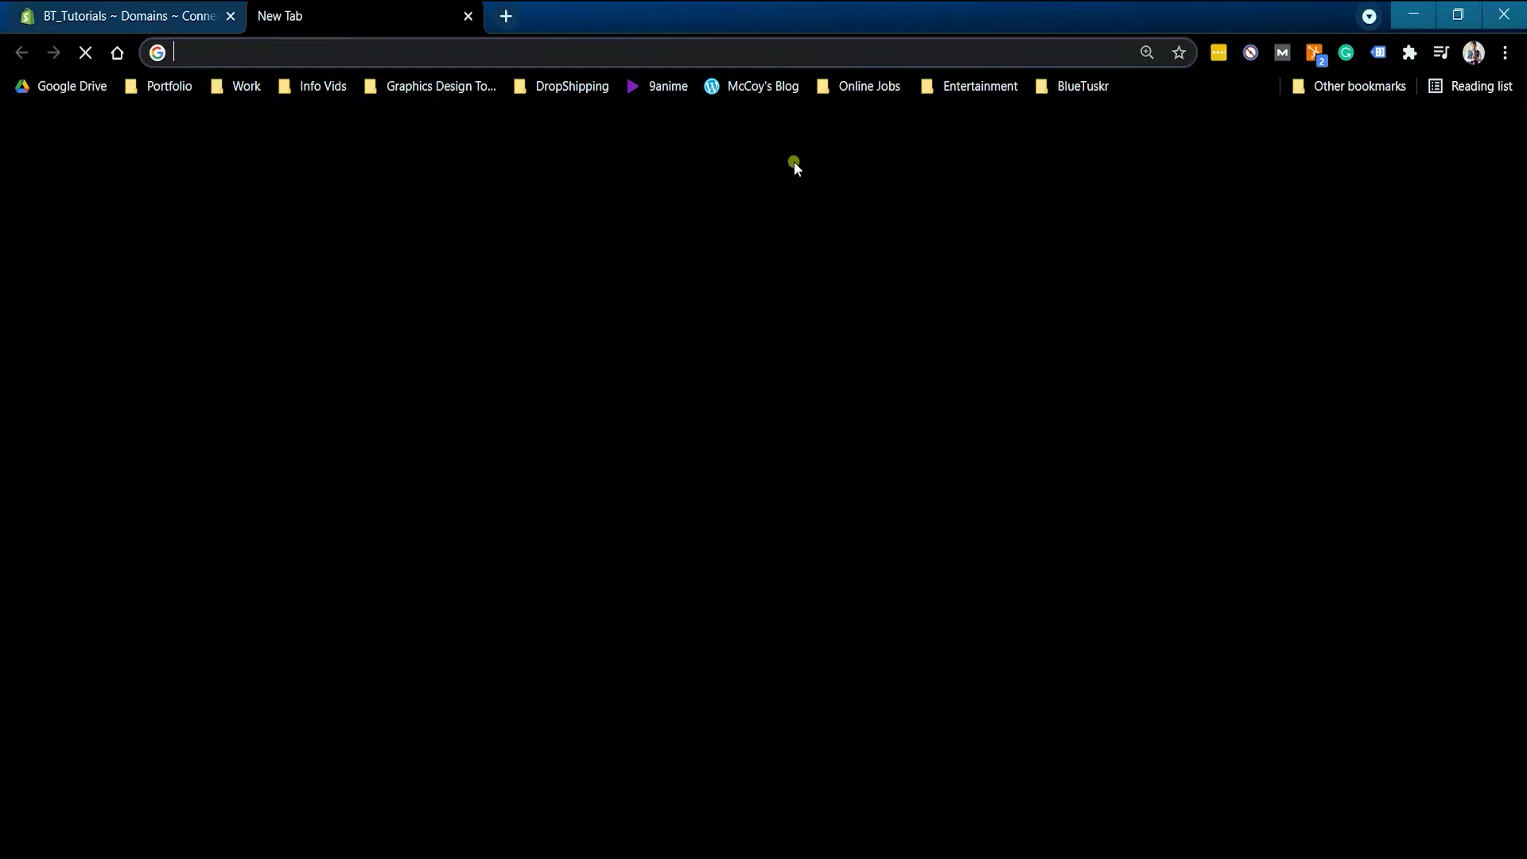
- Go to hostinger.com, log in, and open the bttutorials.online domain overview
type("hos")
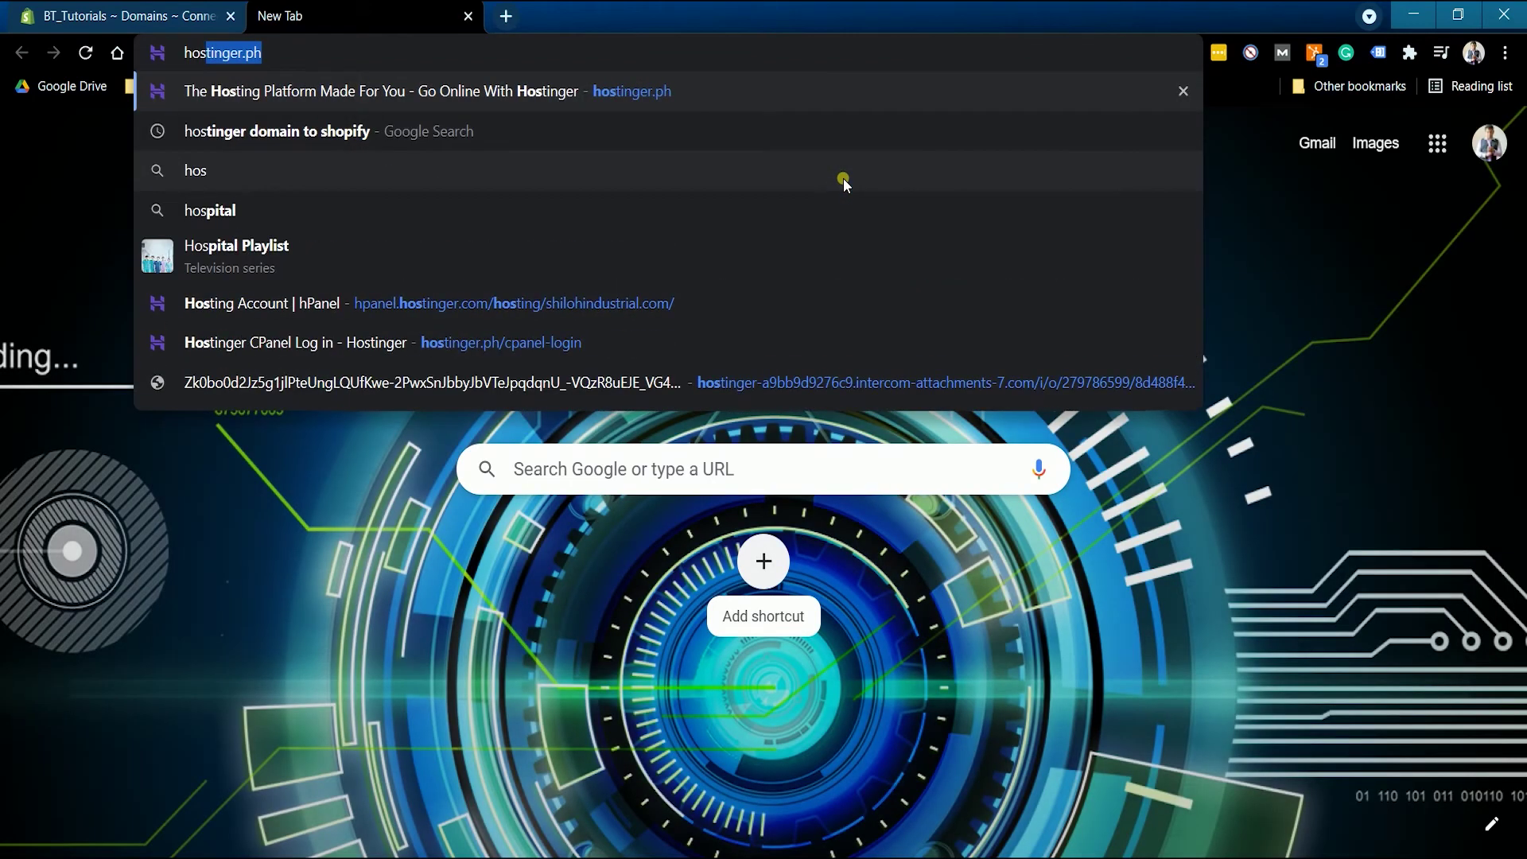
type("tinger.co")
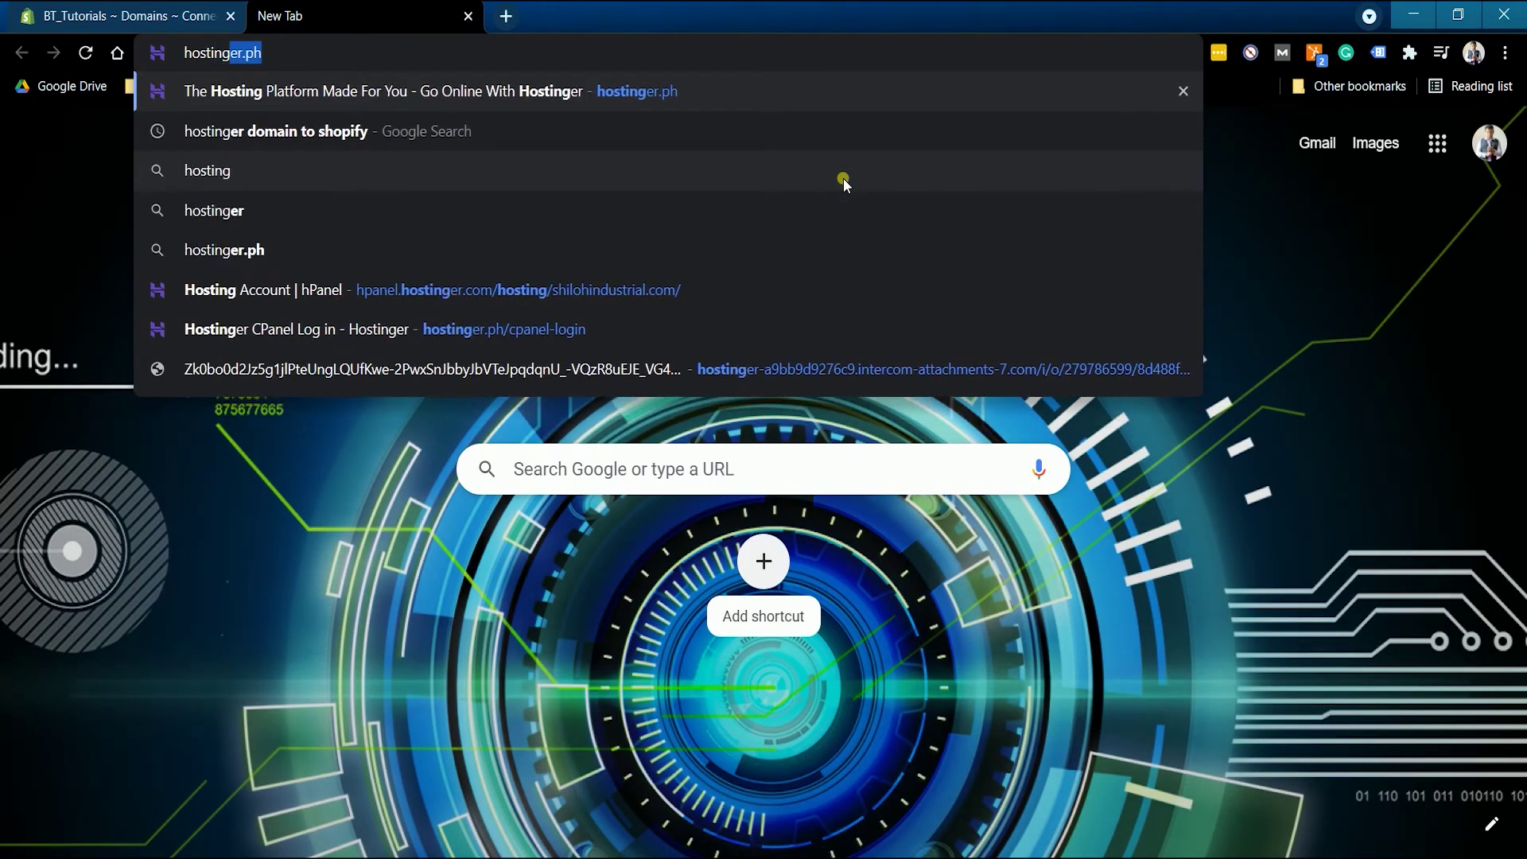
type("m")
key("Return")
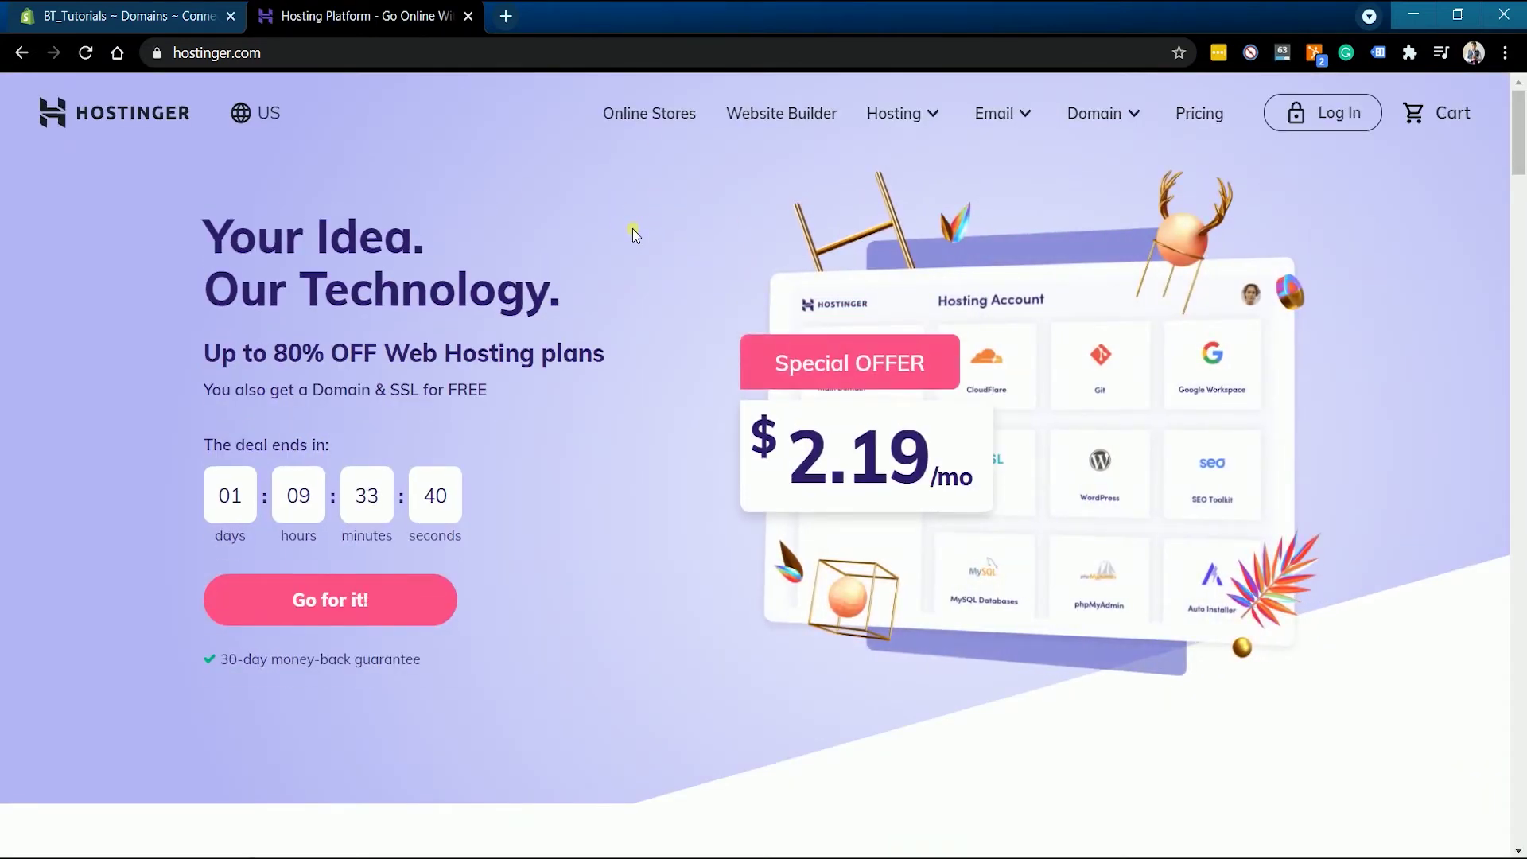
left_click(1313, 111)
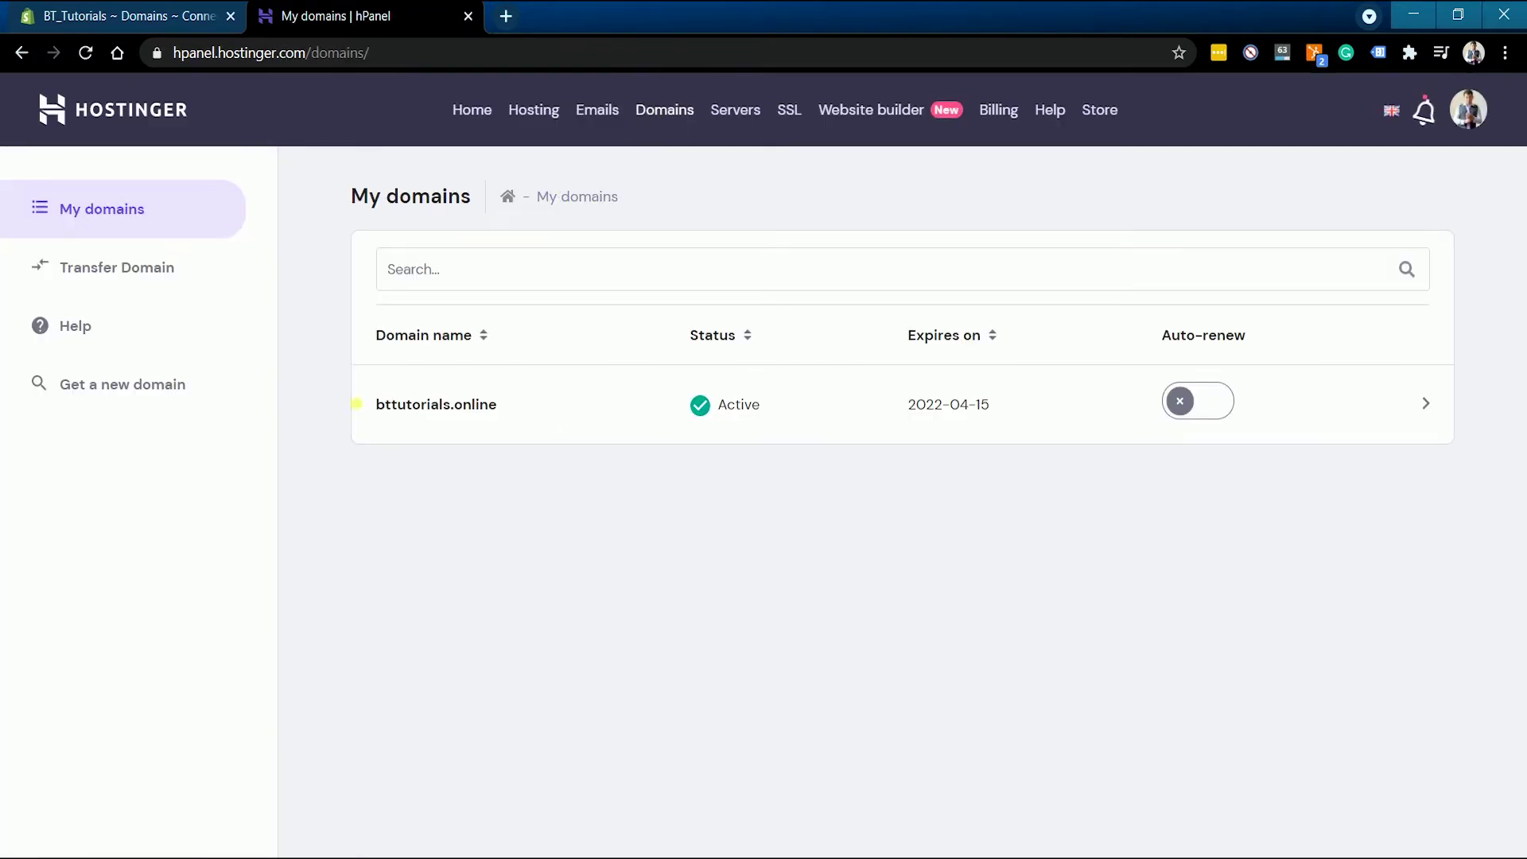
left_click(455, 407)
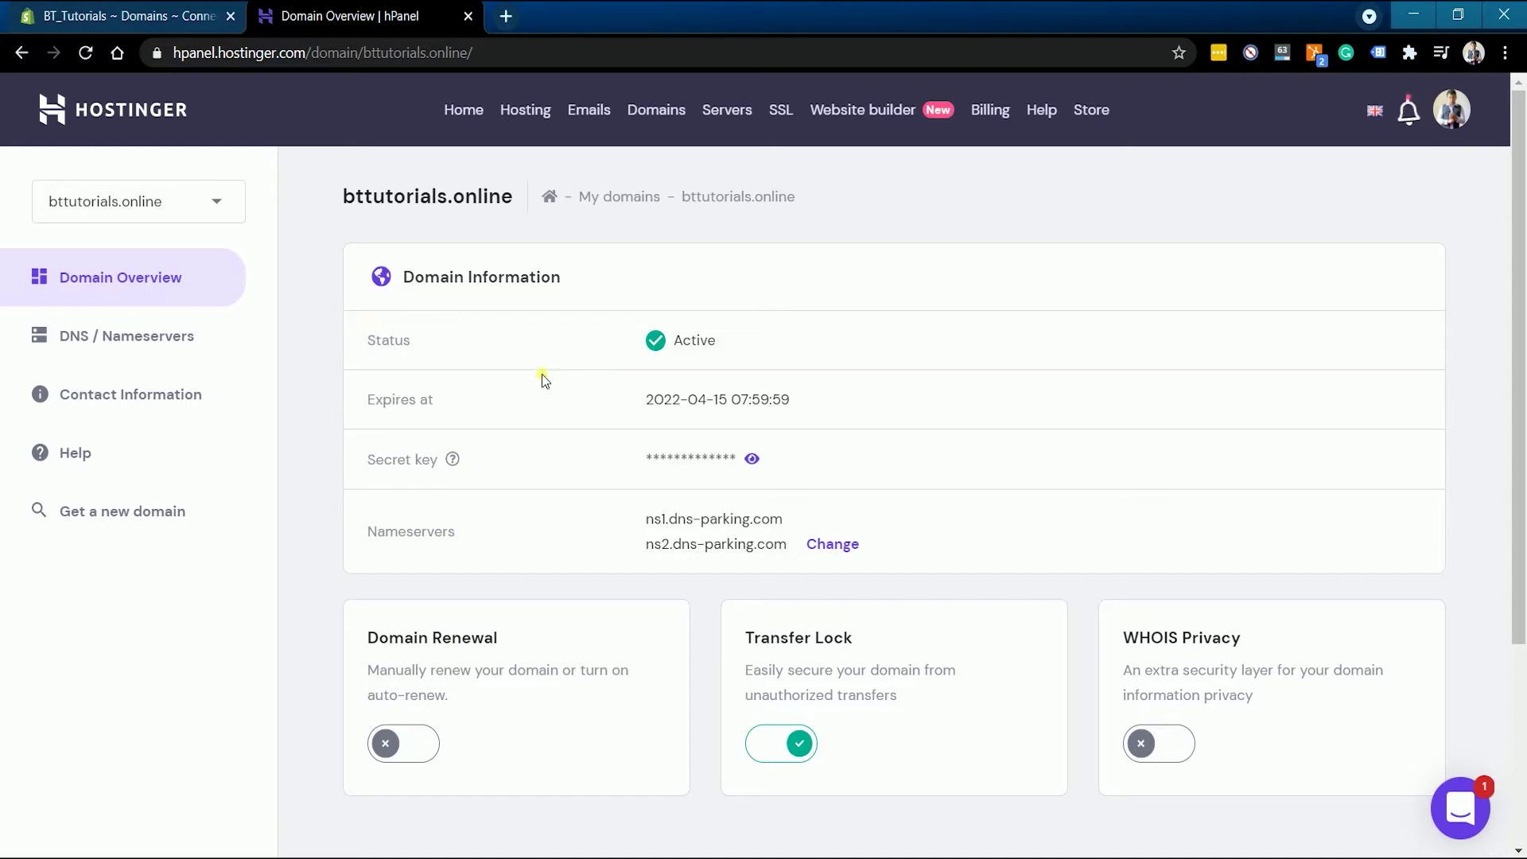
- Open the DNS records list for bttutorials.online in hPanel
left_click(159, 342)
scroll(837, 362, "down", 10)
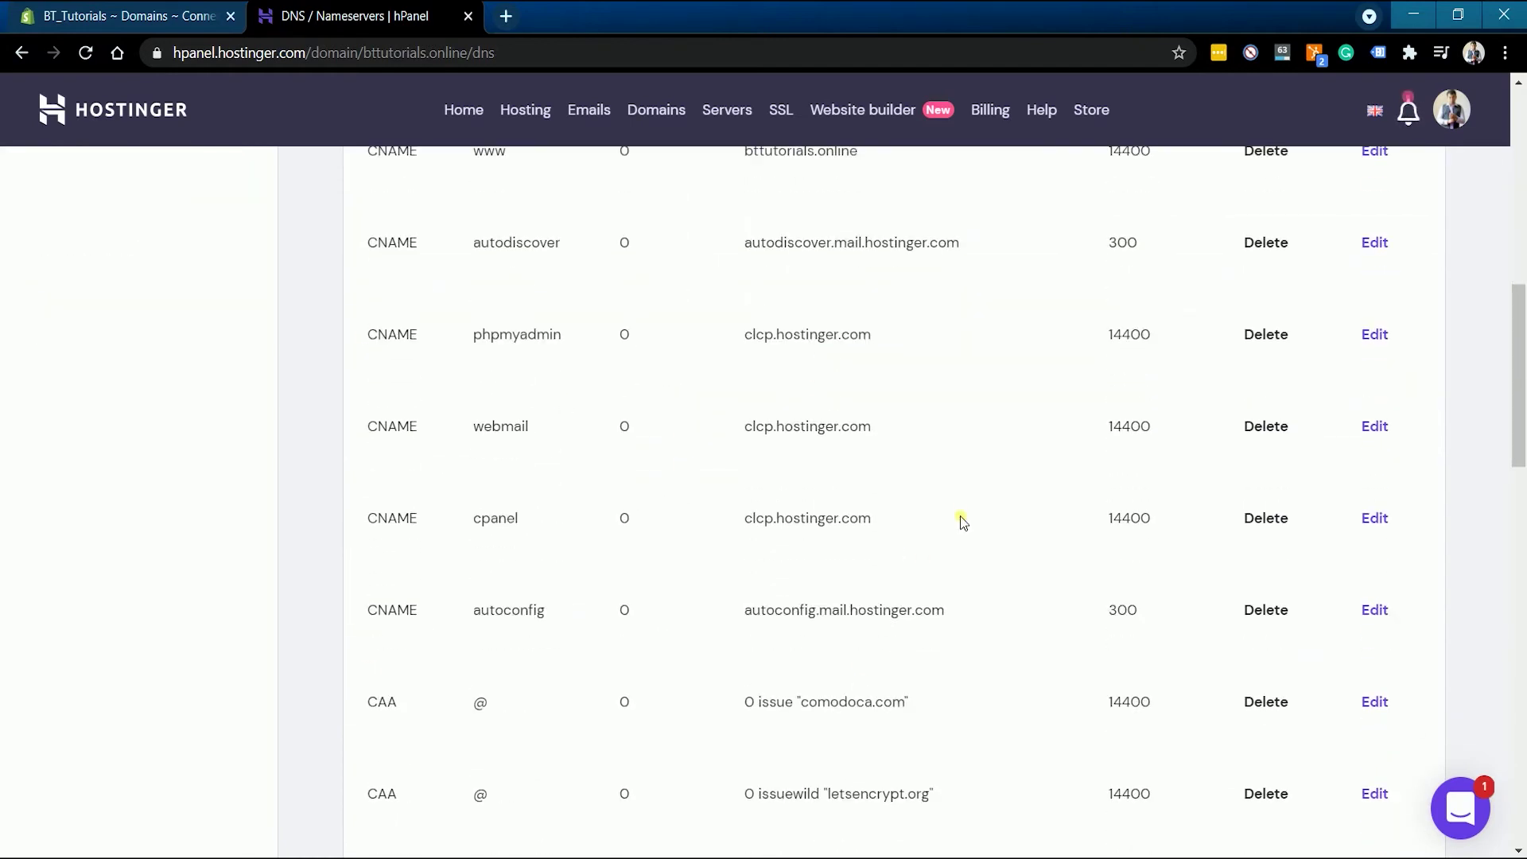
scroll(961, 525, "up", 6)
scroll(961, 528, "down", 3)
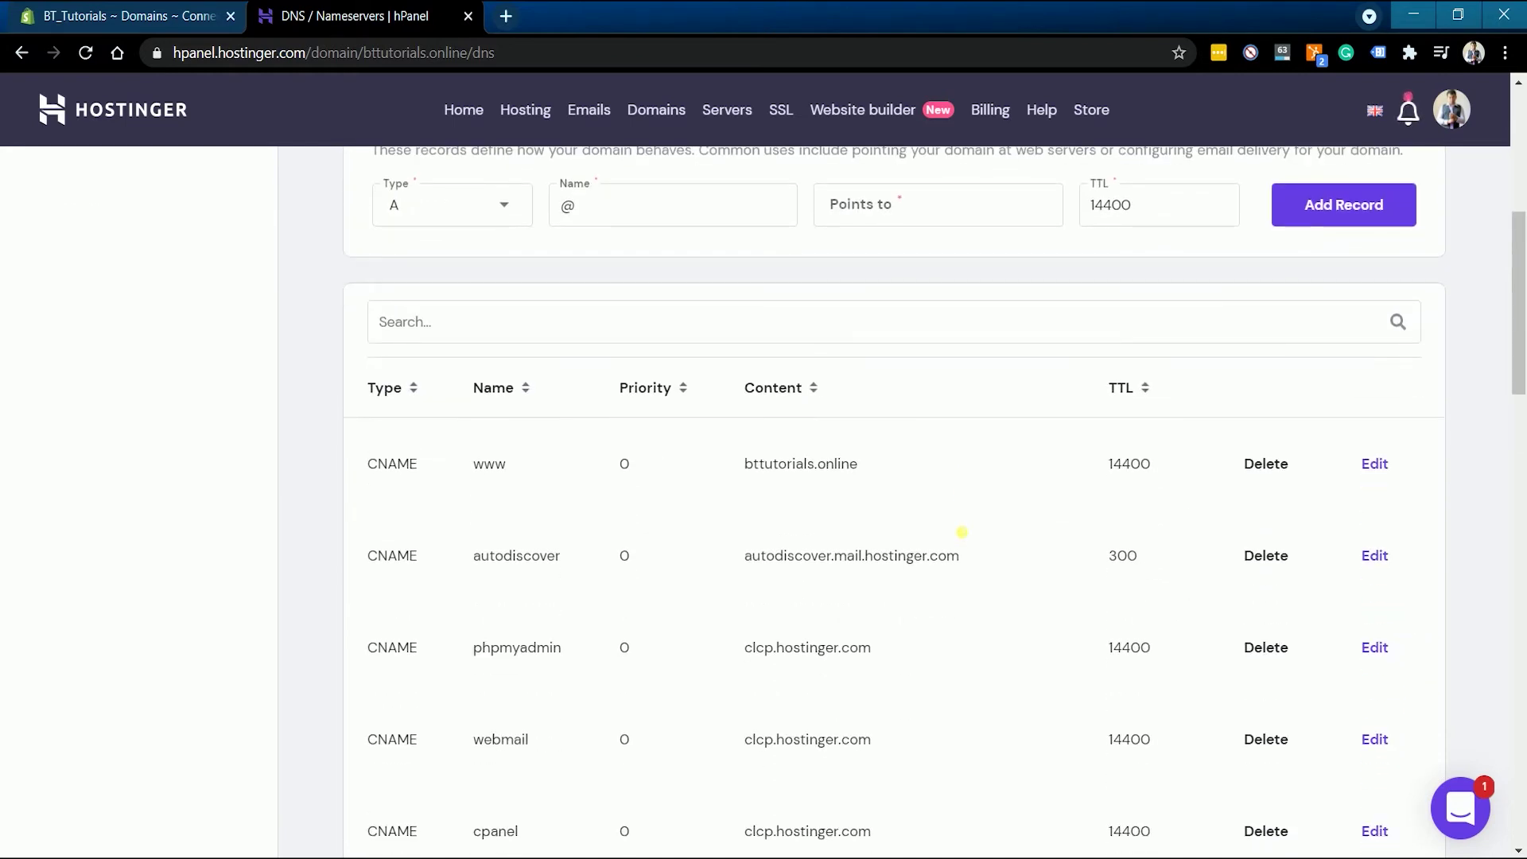
- Copy Shopify's required CNAME value shops.myshopify.com and return to the hPanel DNS page
left_click(95, 16)
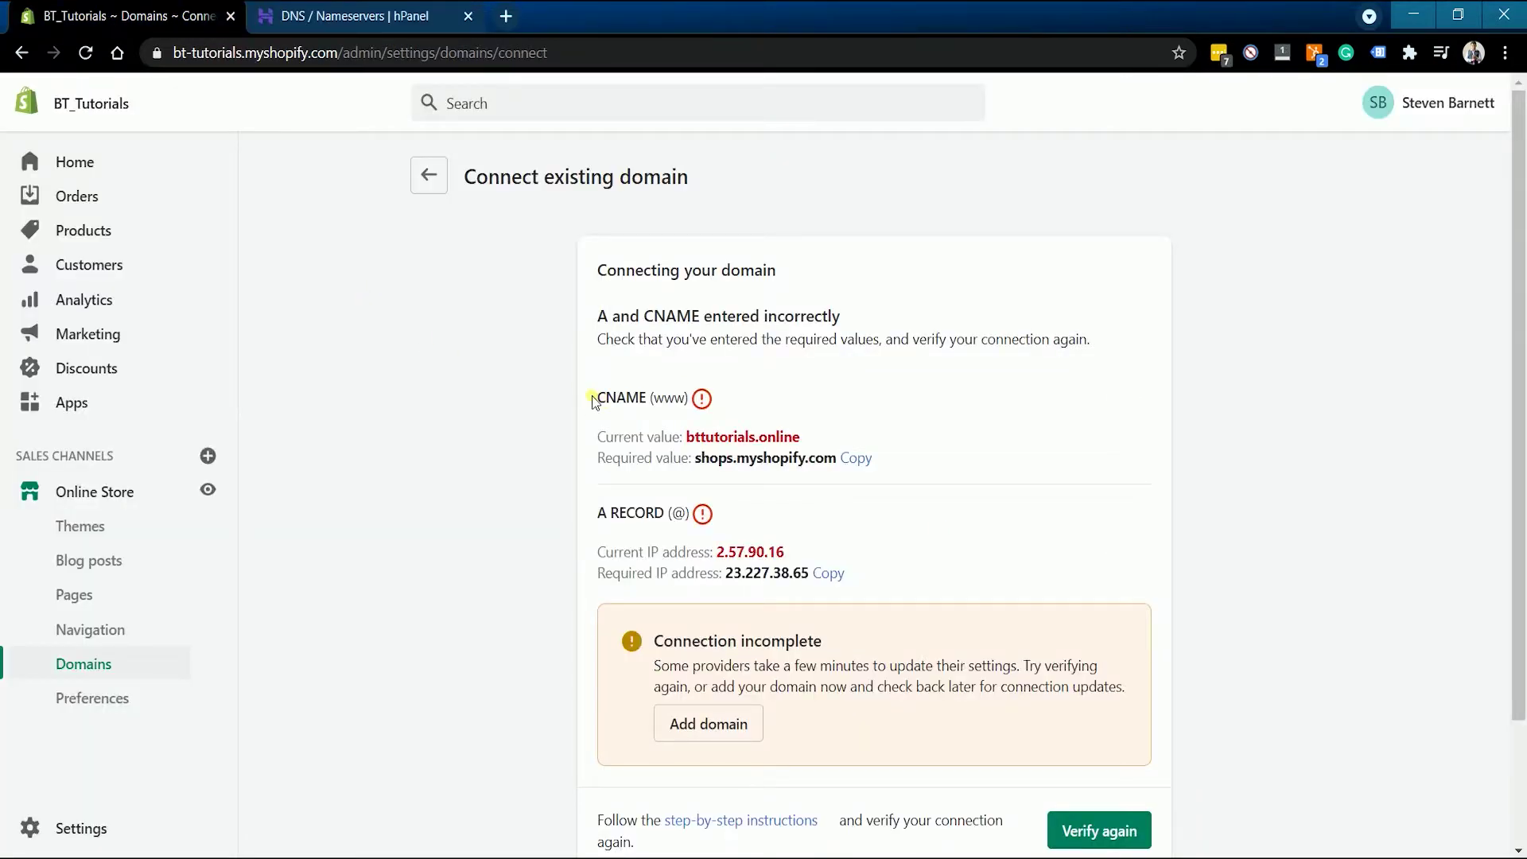
left_click_drag(597, 398, 691, 402)
left_click(646, 447)
left_click_drag(773, 443, 817, 437)
left_click(817, 437)
left_click(859, 460)
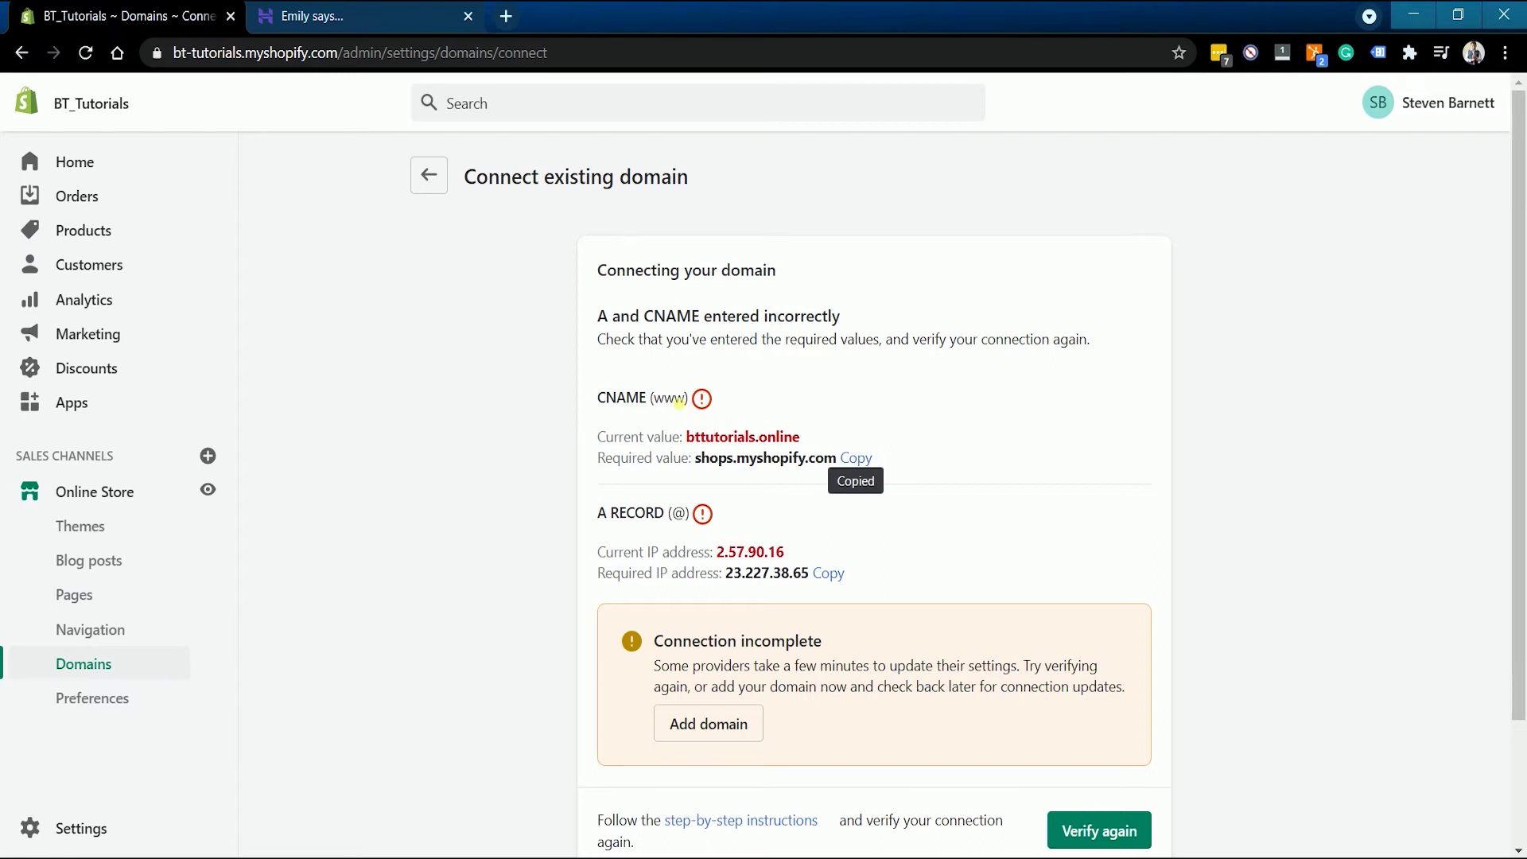
left_click(348, 16)
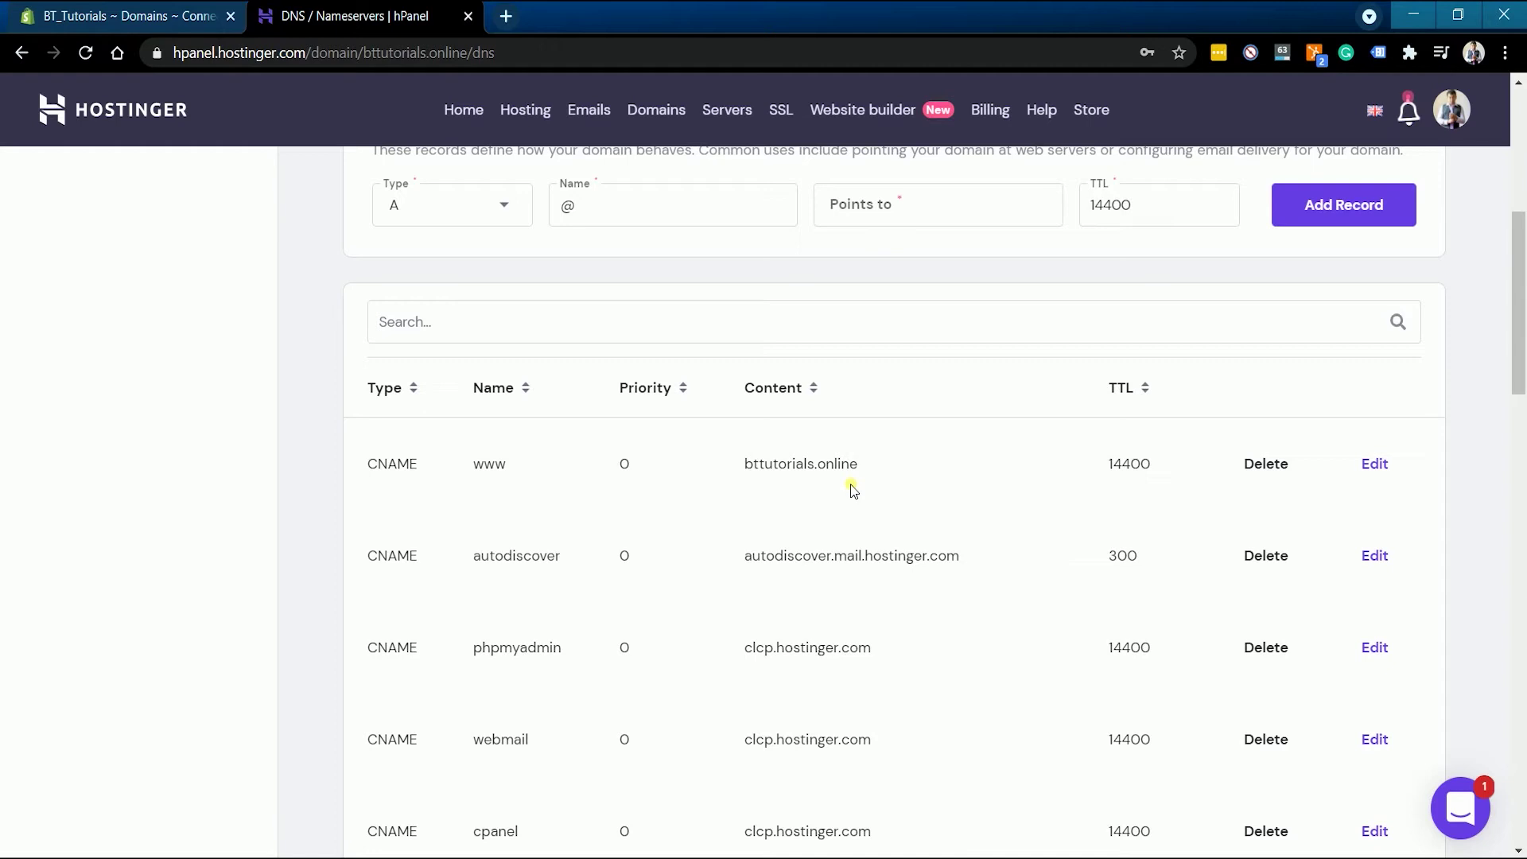
- Change the www CNAME target from bttutorials.online to shops.myshopify.com and save it
left_click(1374, 463)
triple_click(776, 470)
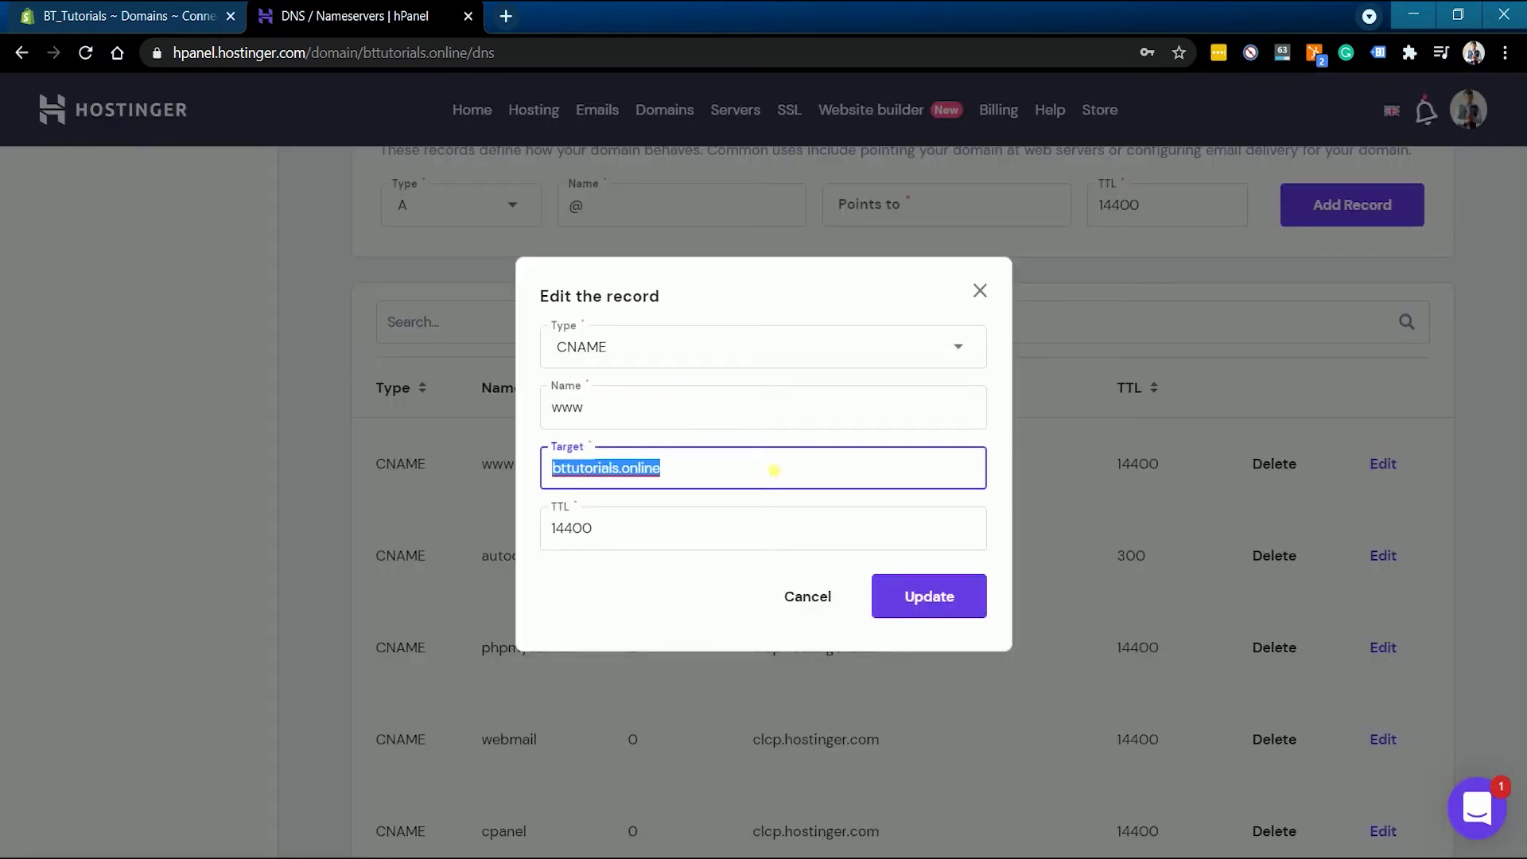
type("shops.myshopify.com")
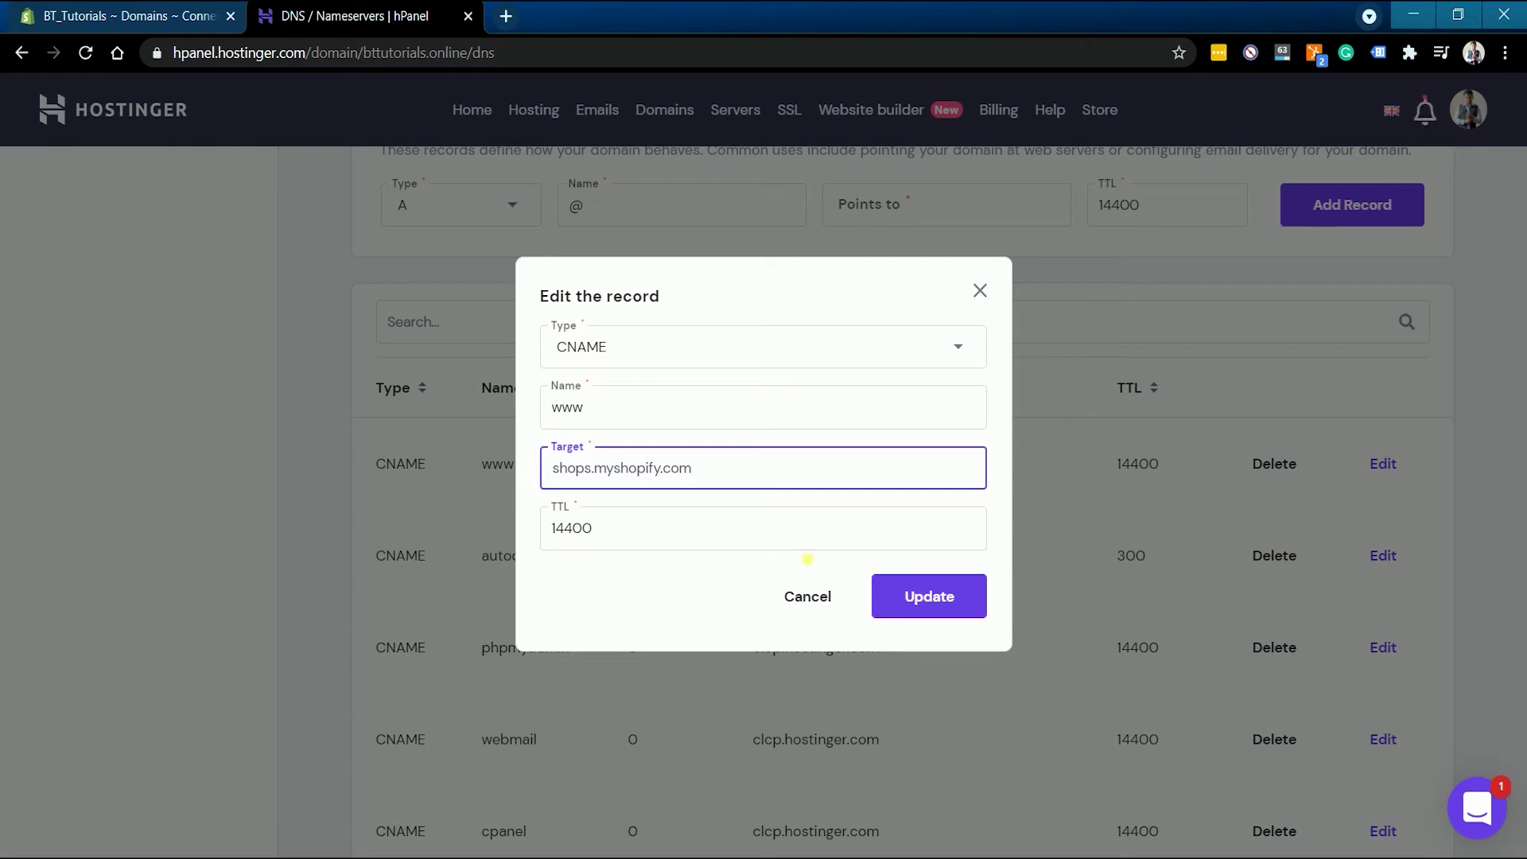
left_click(929, 612)
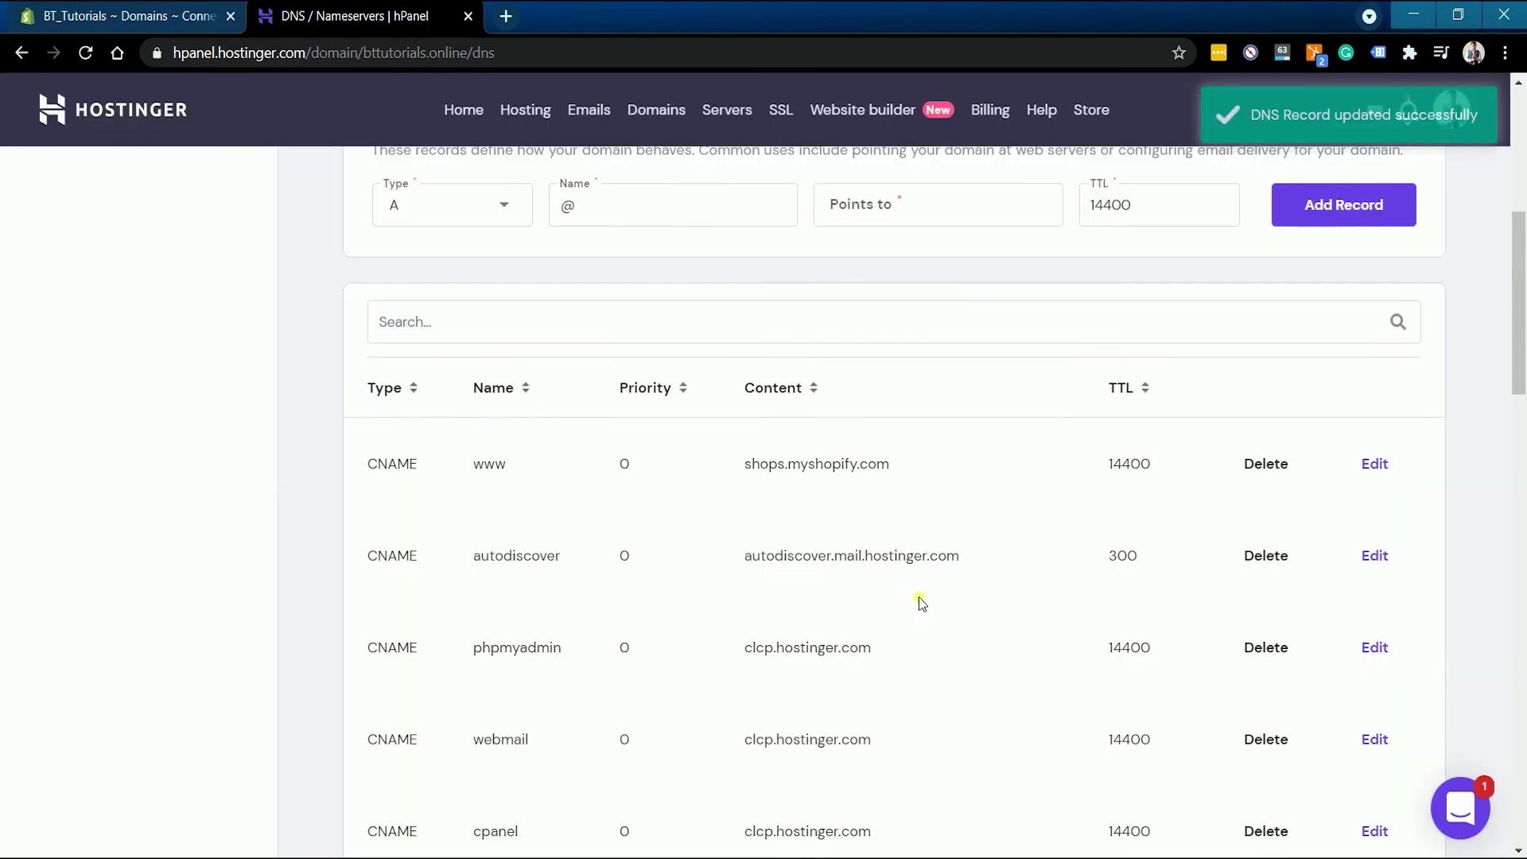
left_click(155, 18)
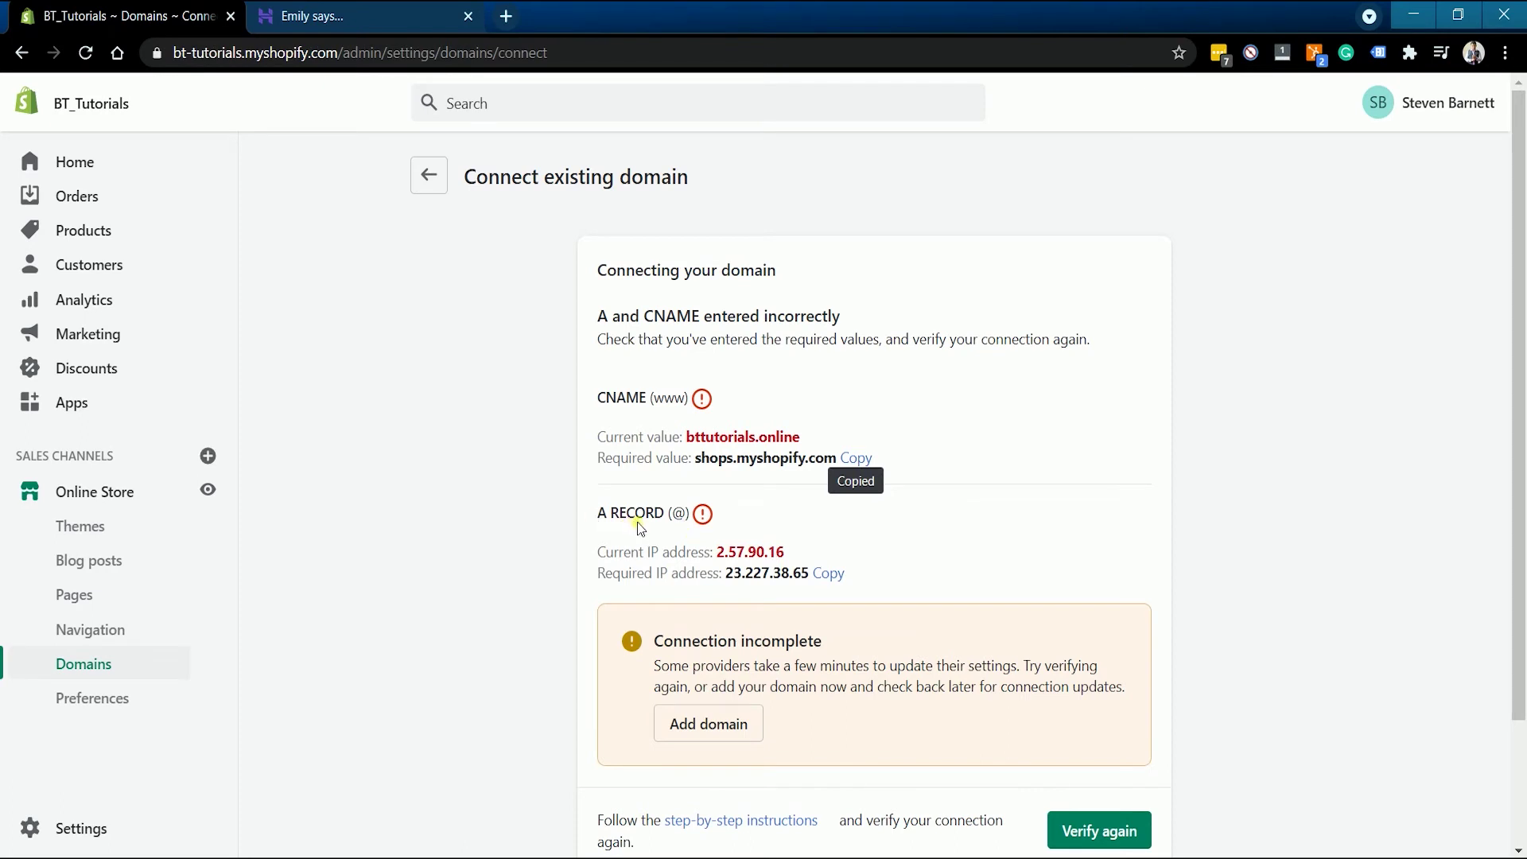
- Copy Shopify's required IP 23.227.38.65 and scroll hPanel down to the @ A record
left_click(831, 576)
left_click(340, 25)
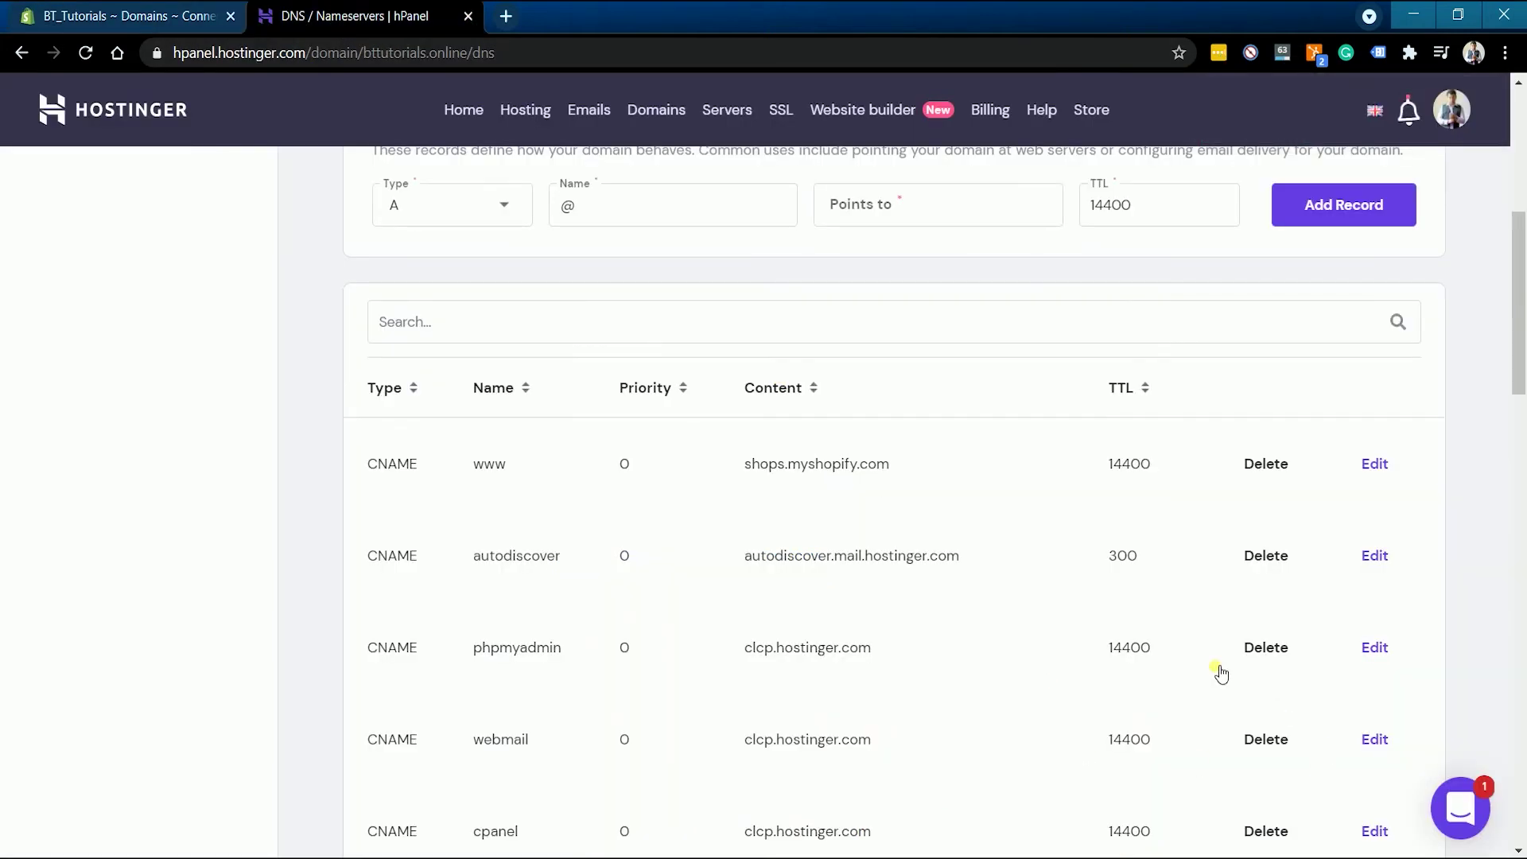
scroll(450, 305, "down", 6)
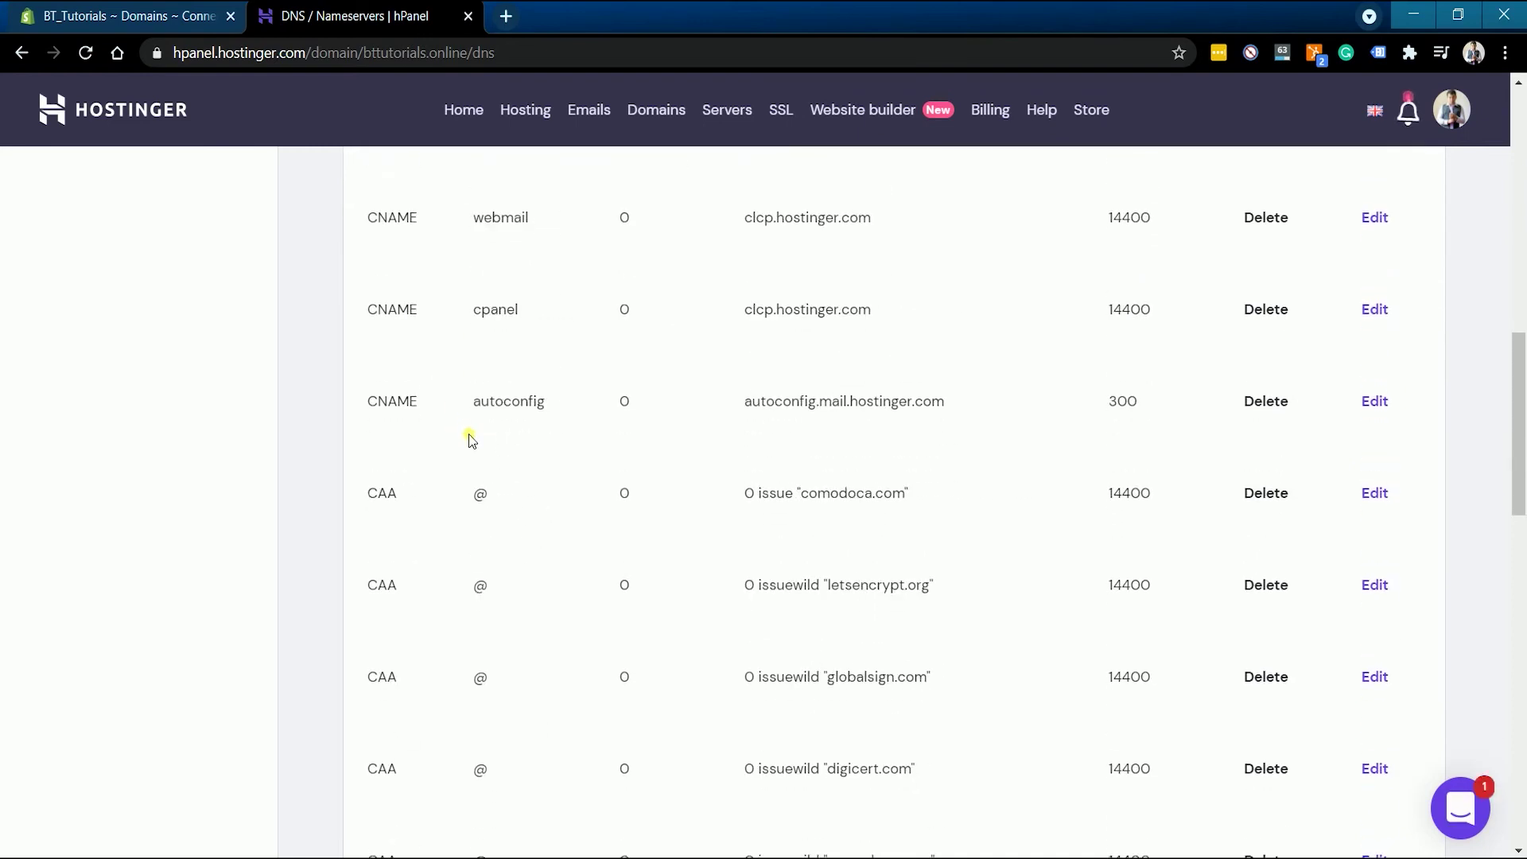
scroll(465, 458, "down", 3)
scroll(457, 479, "down", 8)
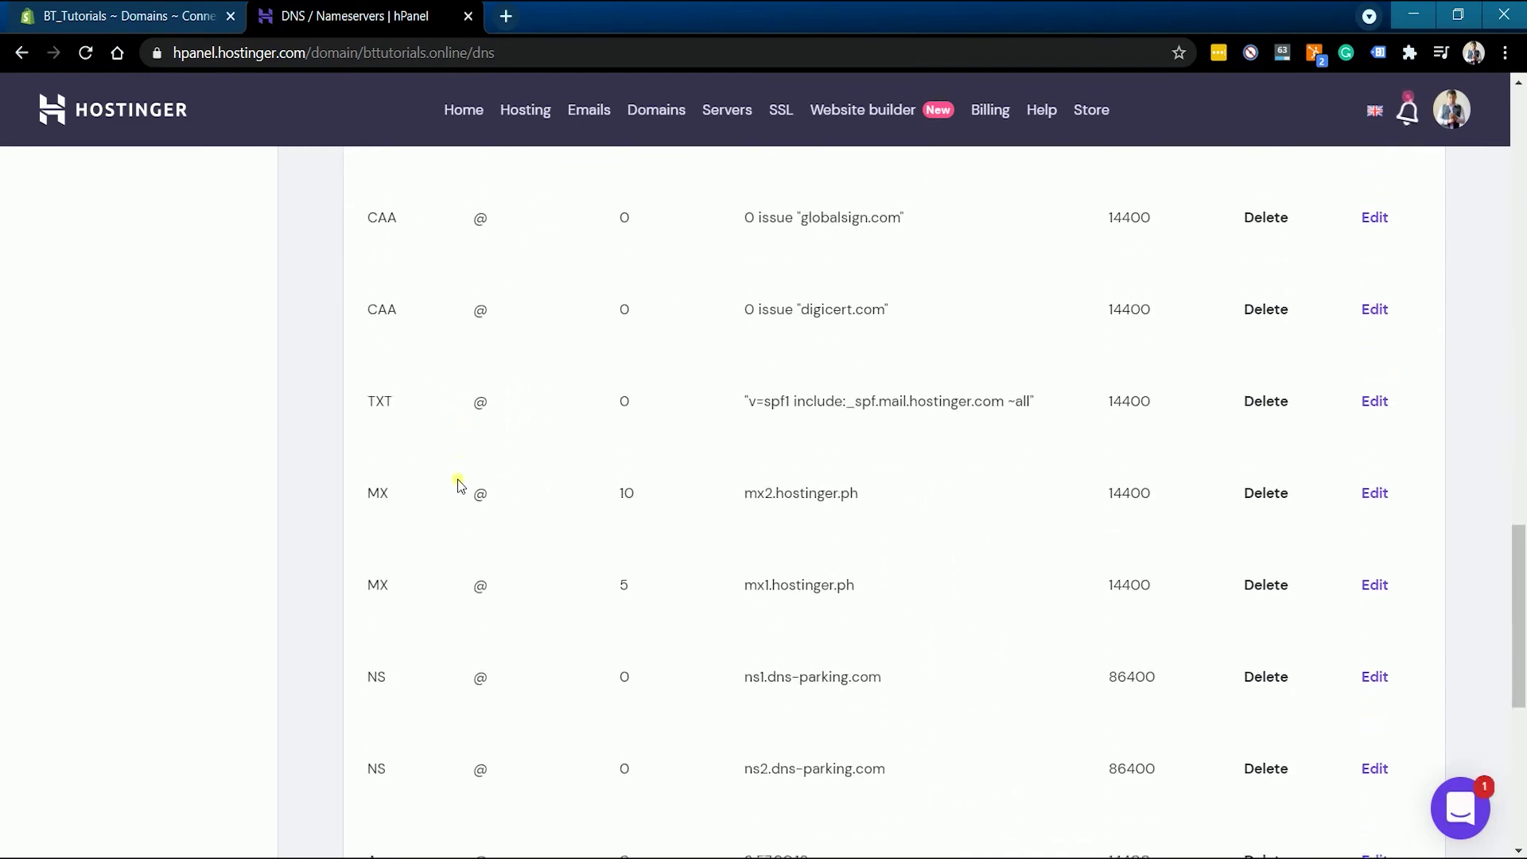
scroll(464, 497, "down", 2)
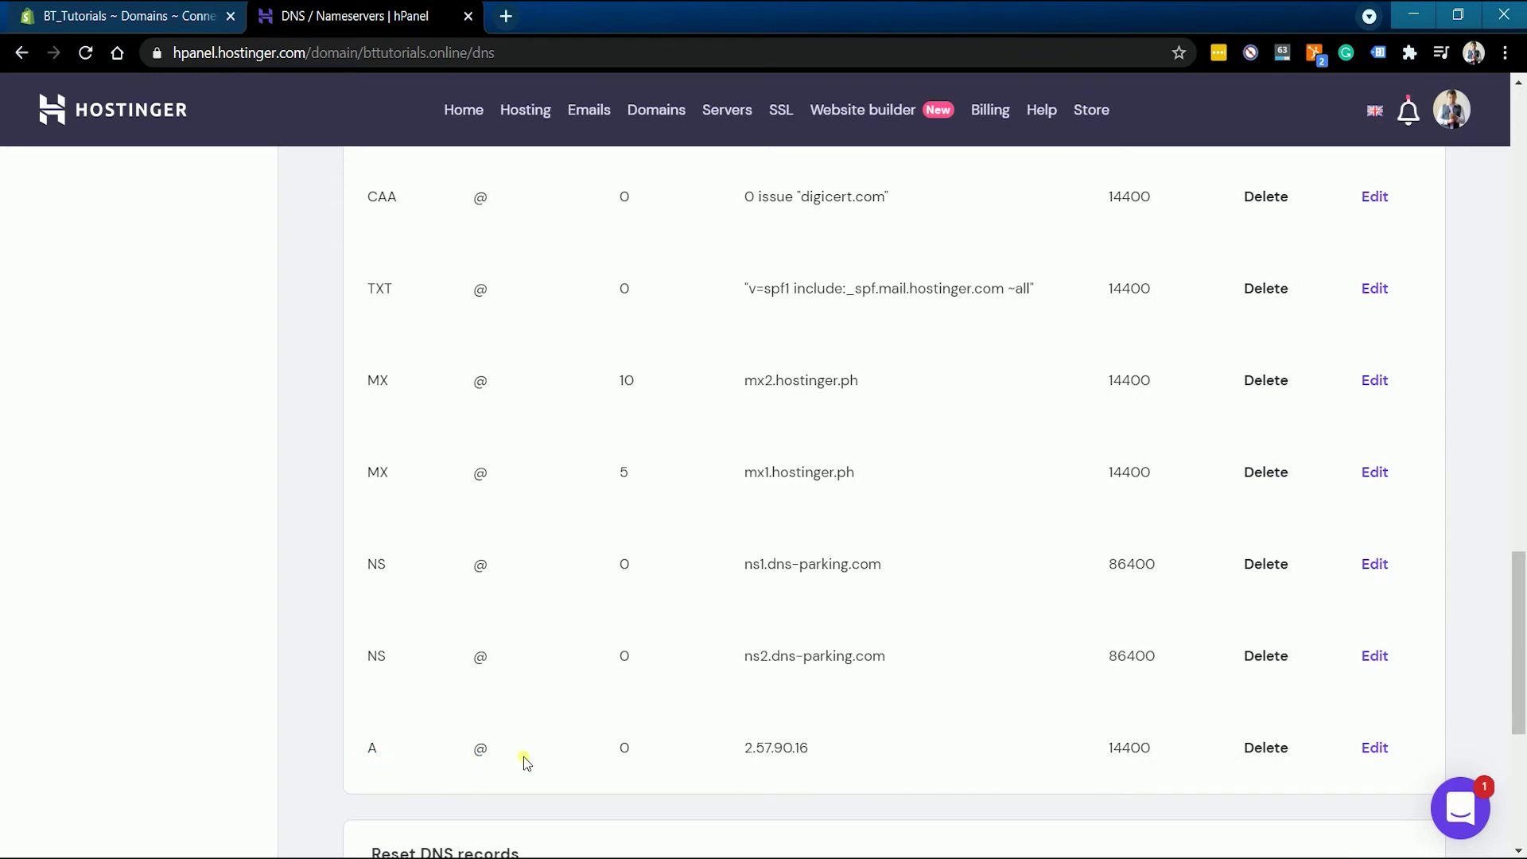
scroll(518, 757, "down", 2)
scroll(512, 572, "up", 1)
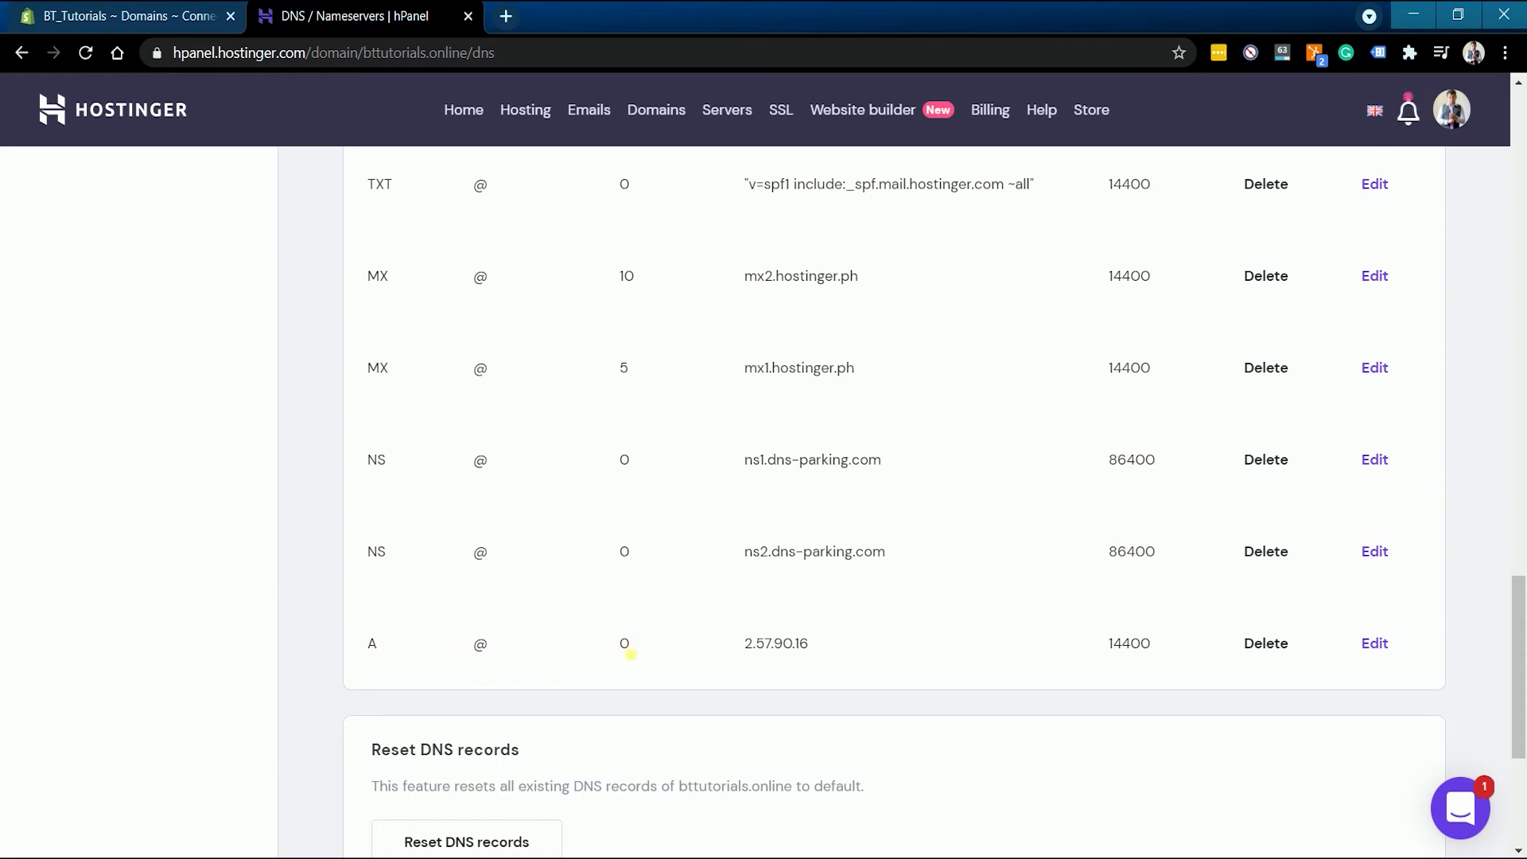
- Edit the @ A record so it points to 23.227.38.65 instead of 2.57.90.16
left_click(1380, 653)
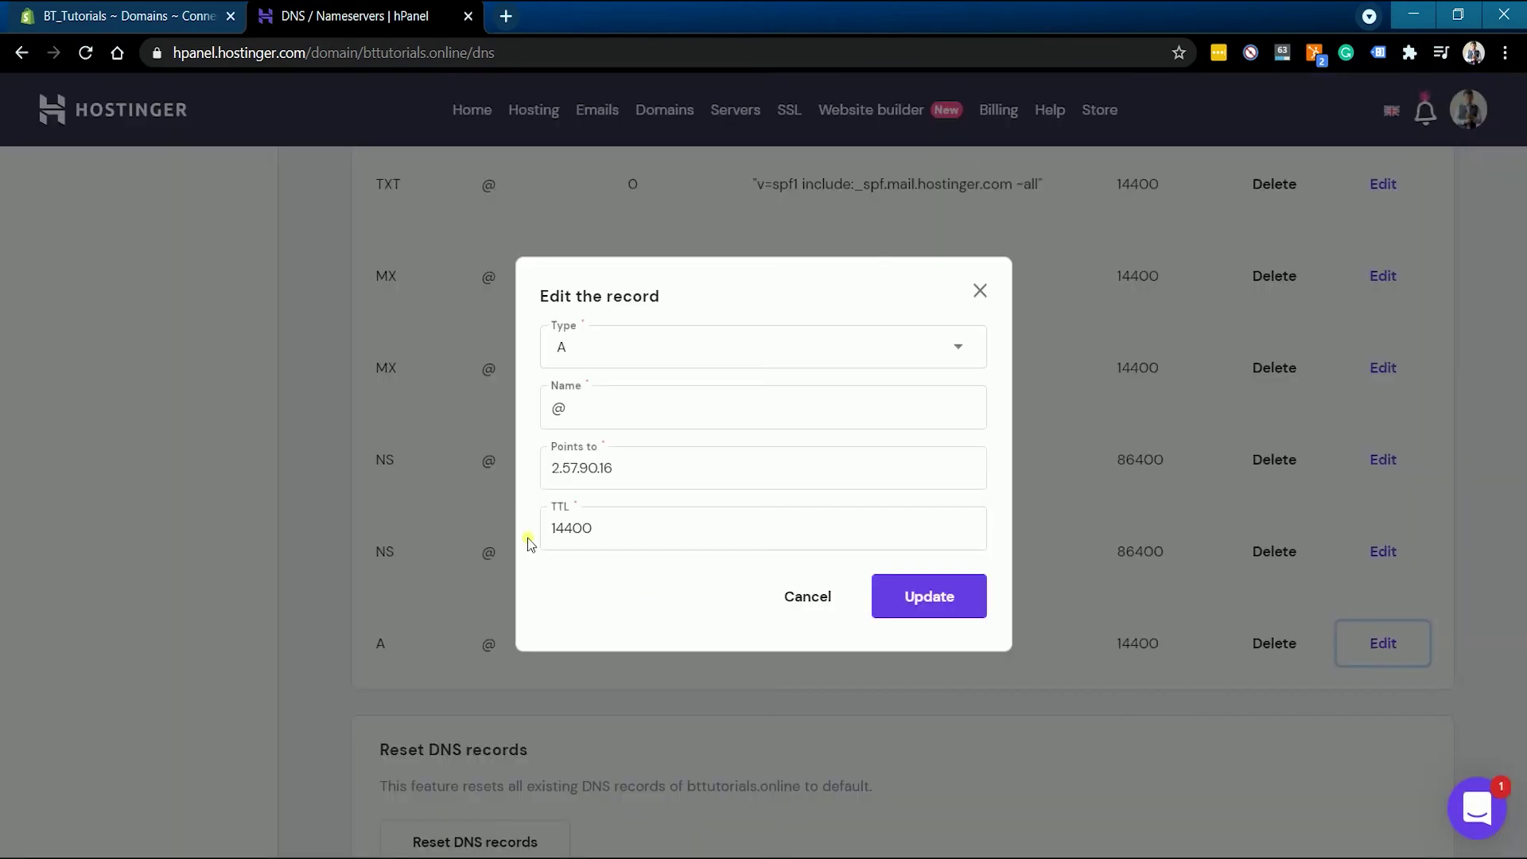
left_click(570, 481)
double_click(570, 477)
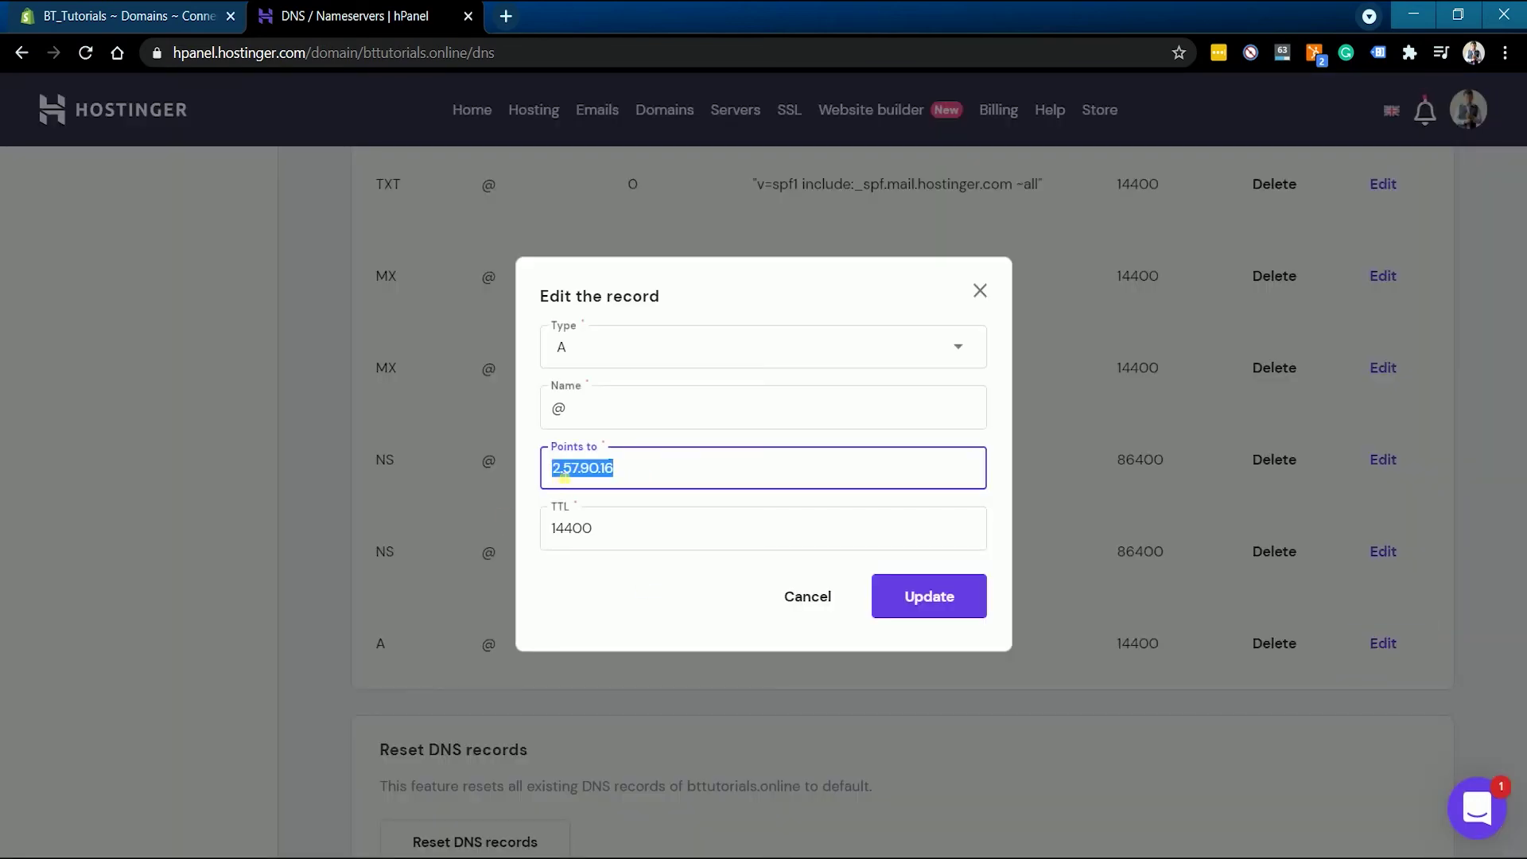
key("ctrl+v")
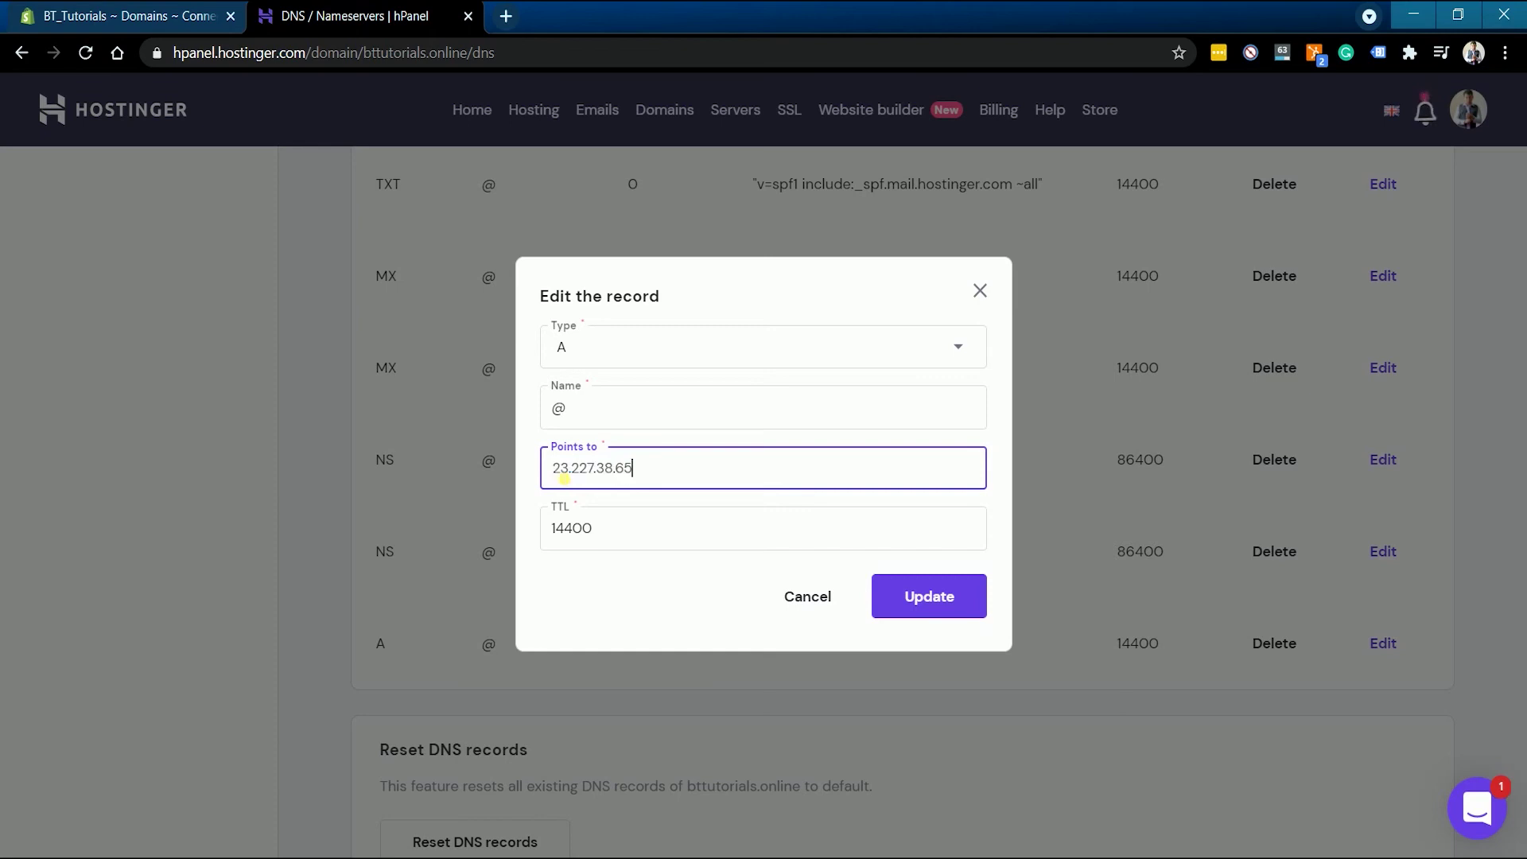
left_click(945, 600)
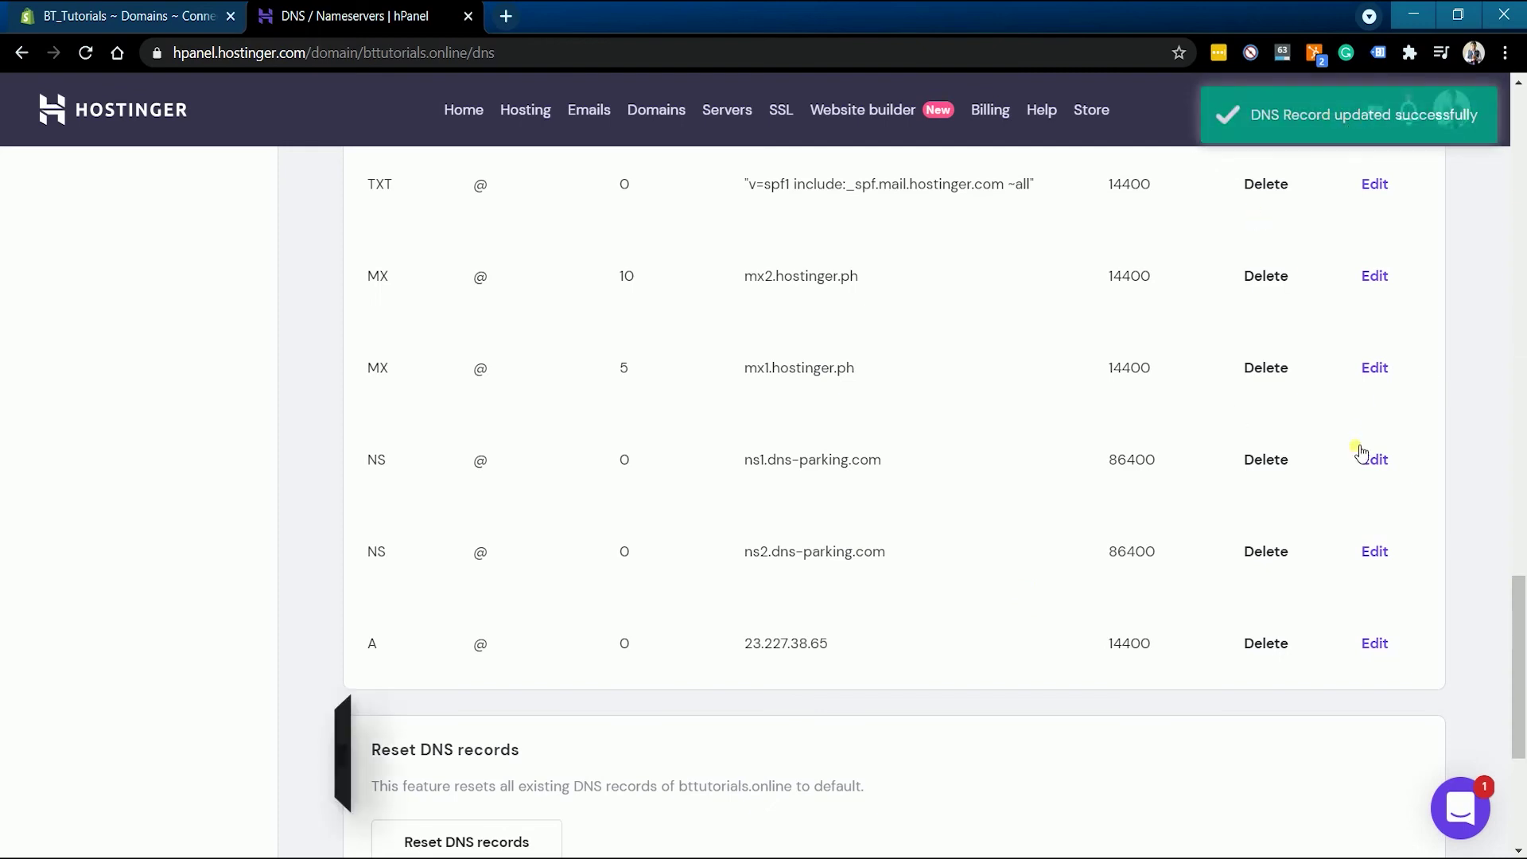
- Re-verify in Shopify and confirm bttutorials.online shows Connected, with provider Hostinger, UAB
left_click(107, 19)
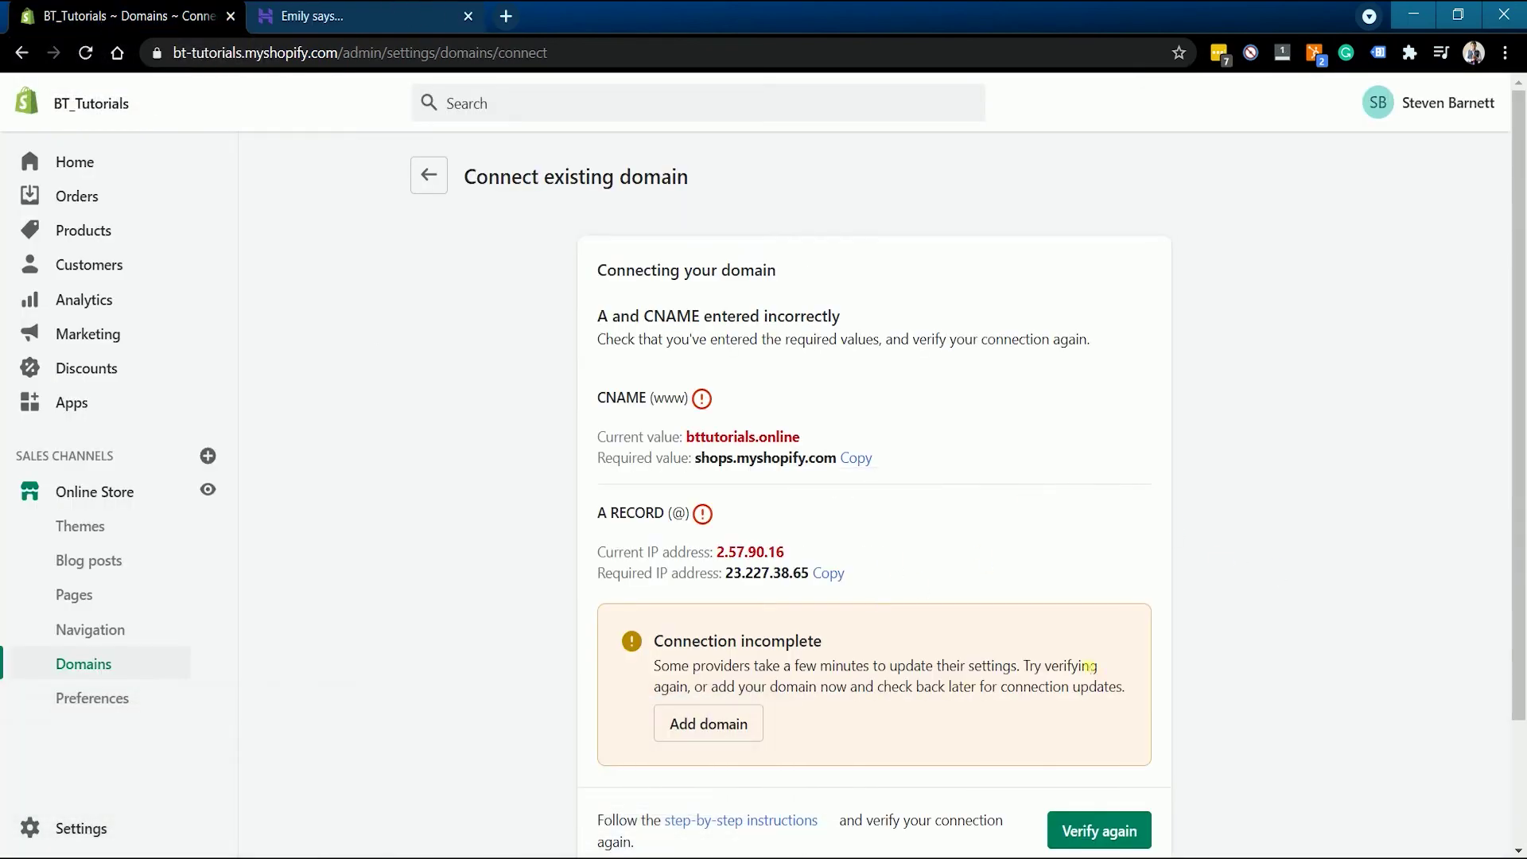
scroll(1091, 667, "down", 2)
left_click(1113, 724)
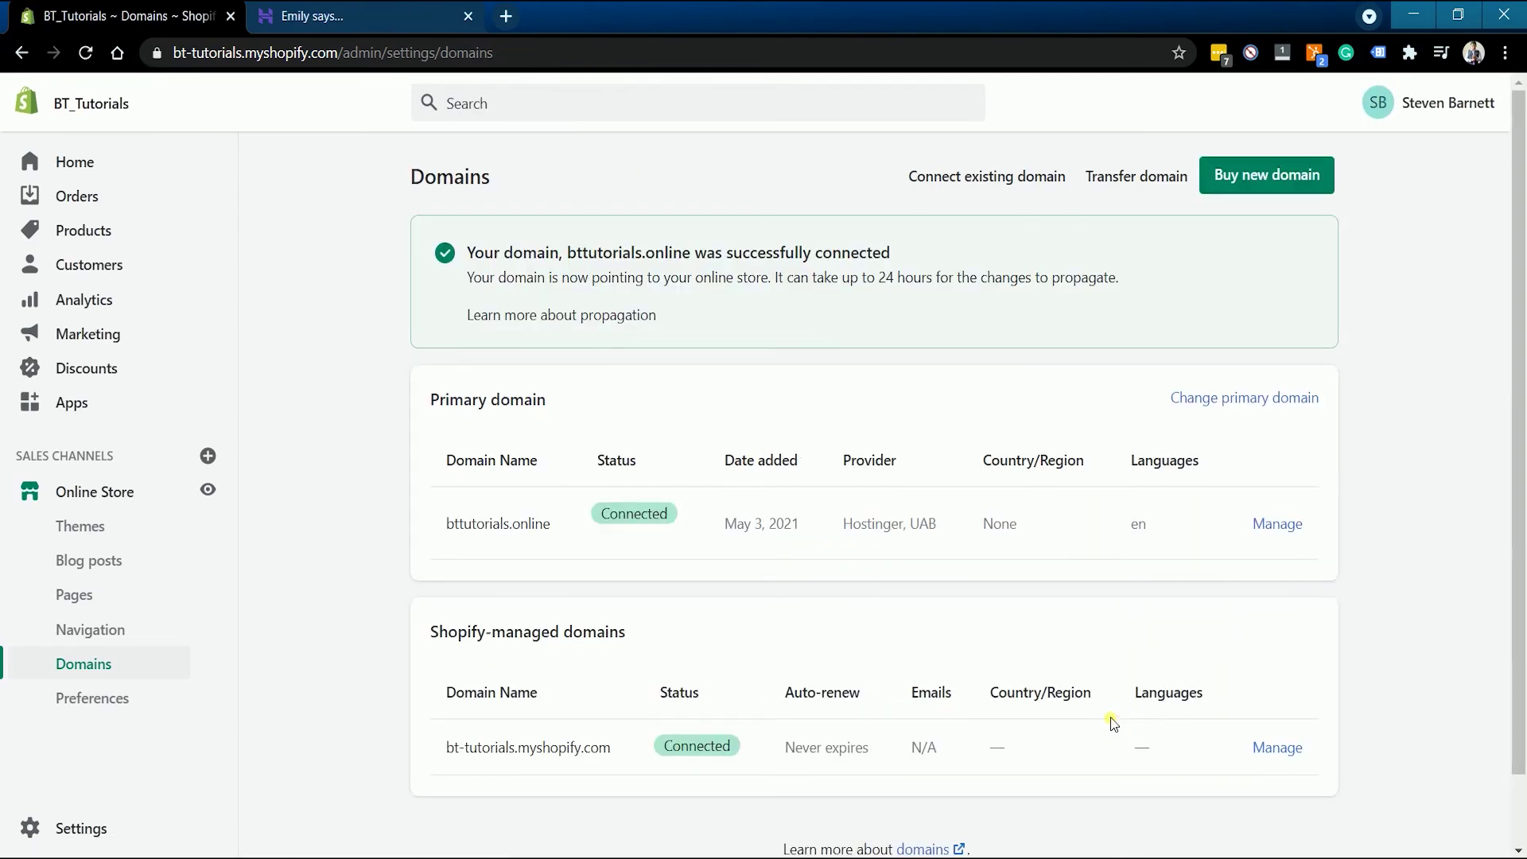
left_click_drag(440, 527, 567, 533)
left_click(555, 547)
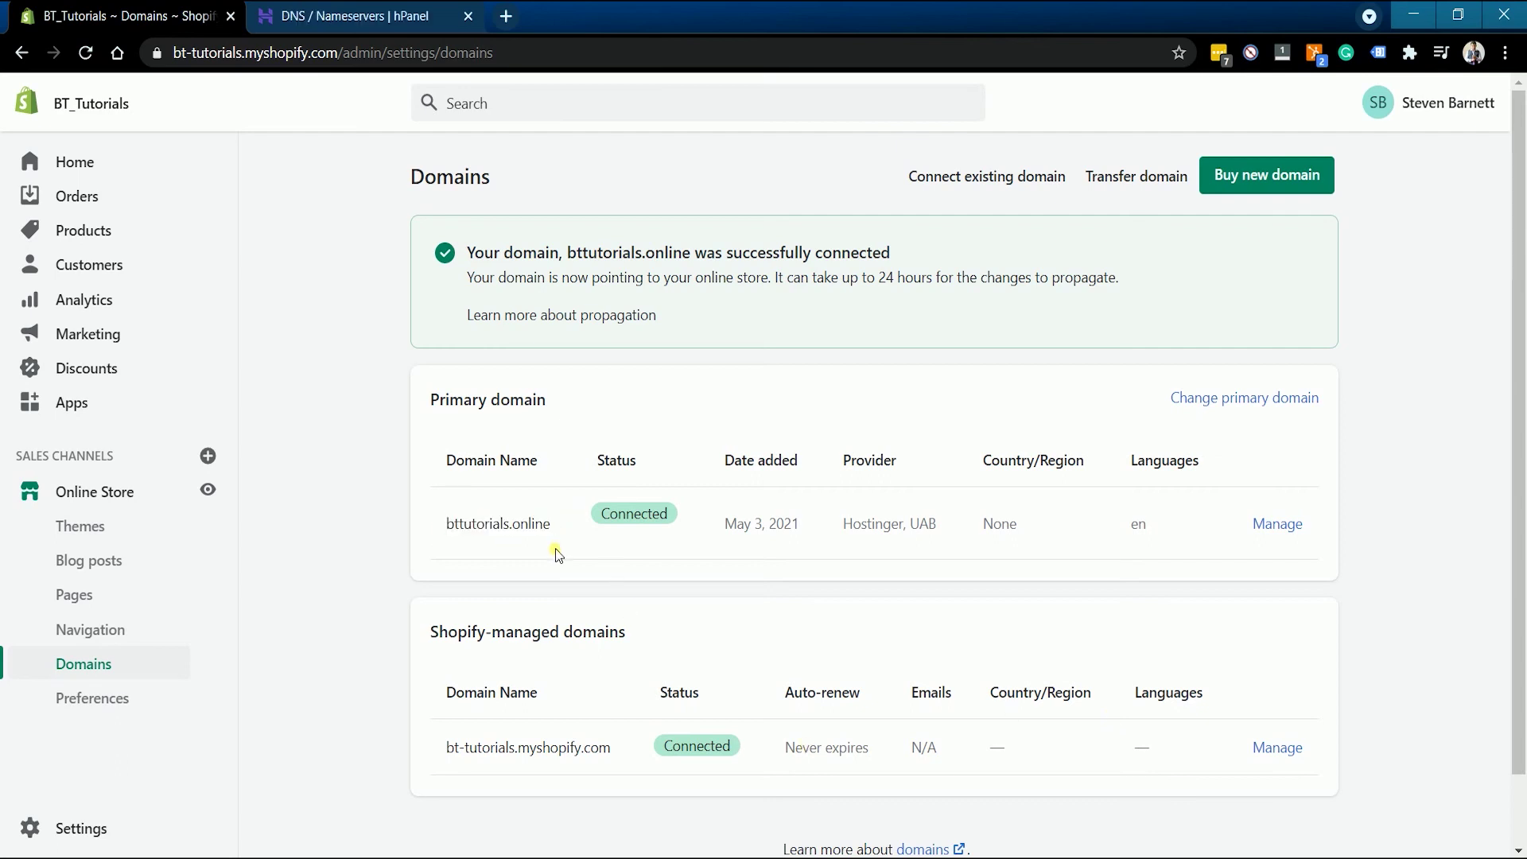
scroll(555, 547, "down", 1)
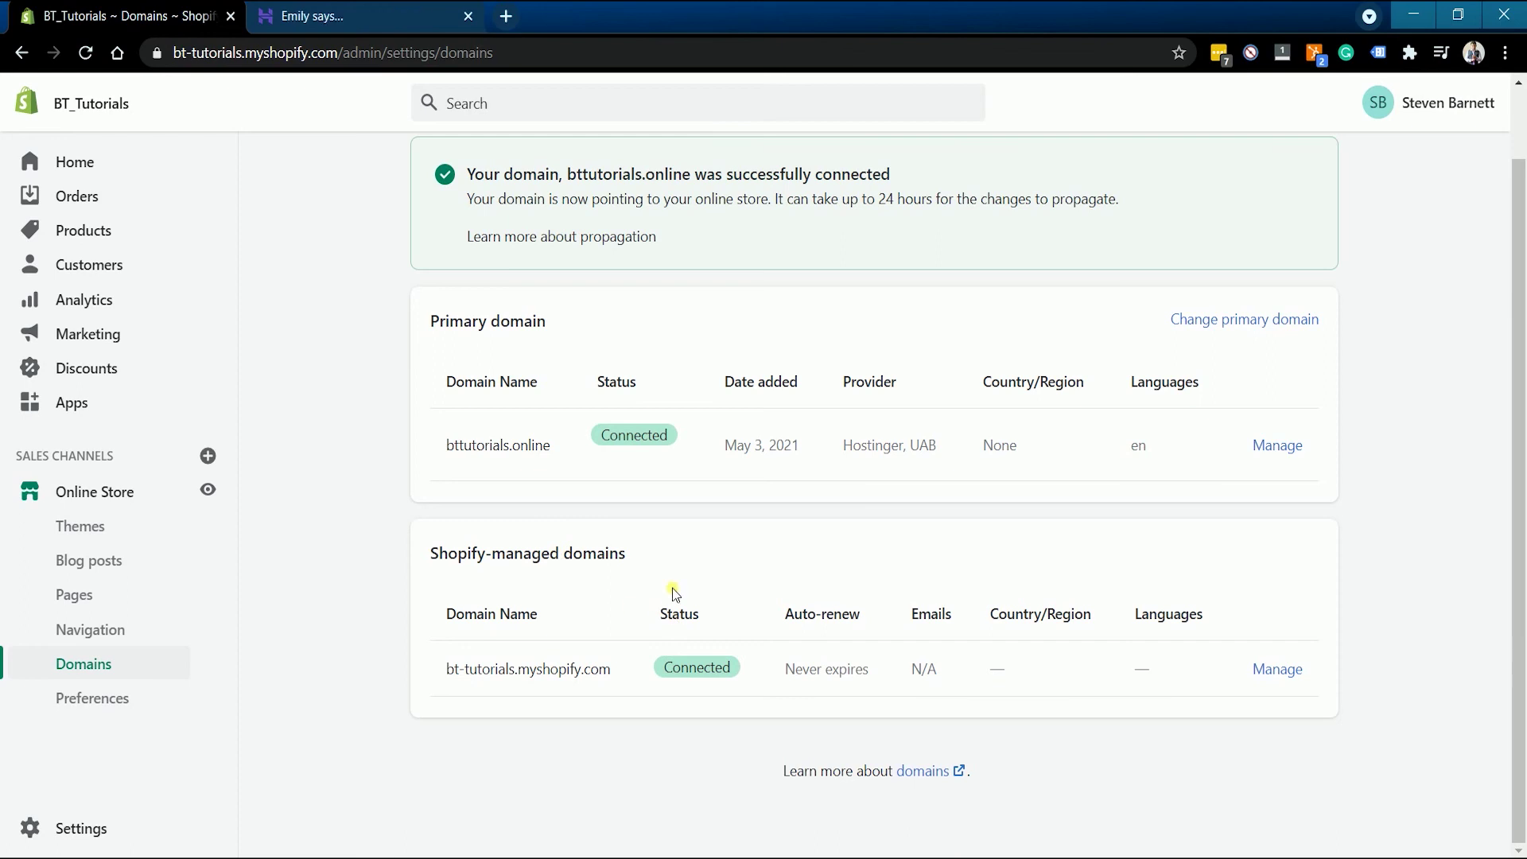
left_click_drag(840, 447, 971, 445)
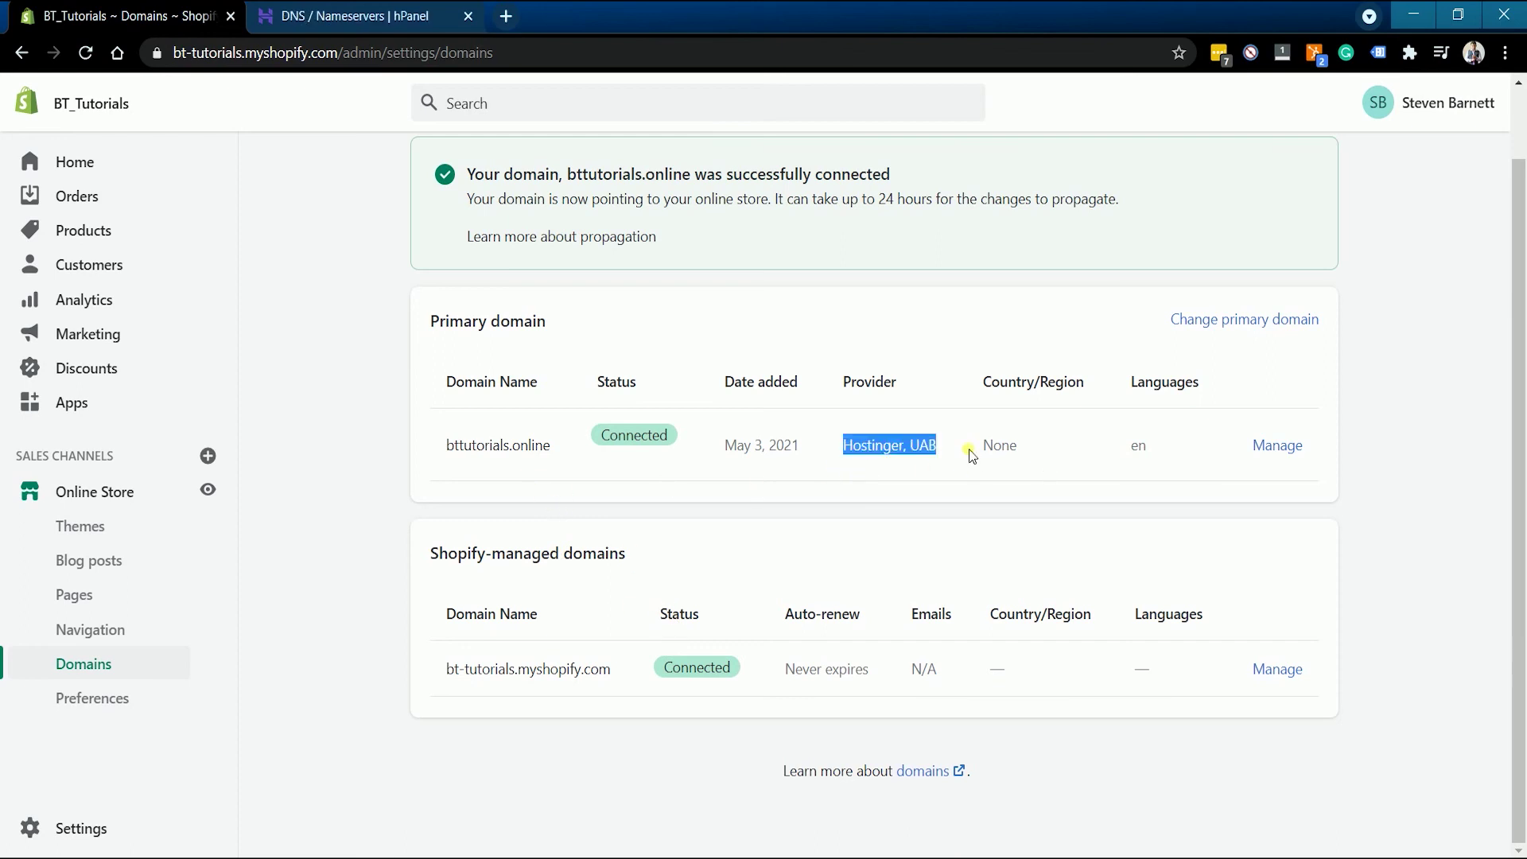
left_click(948, 475)
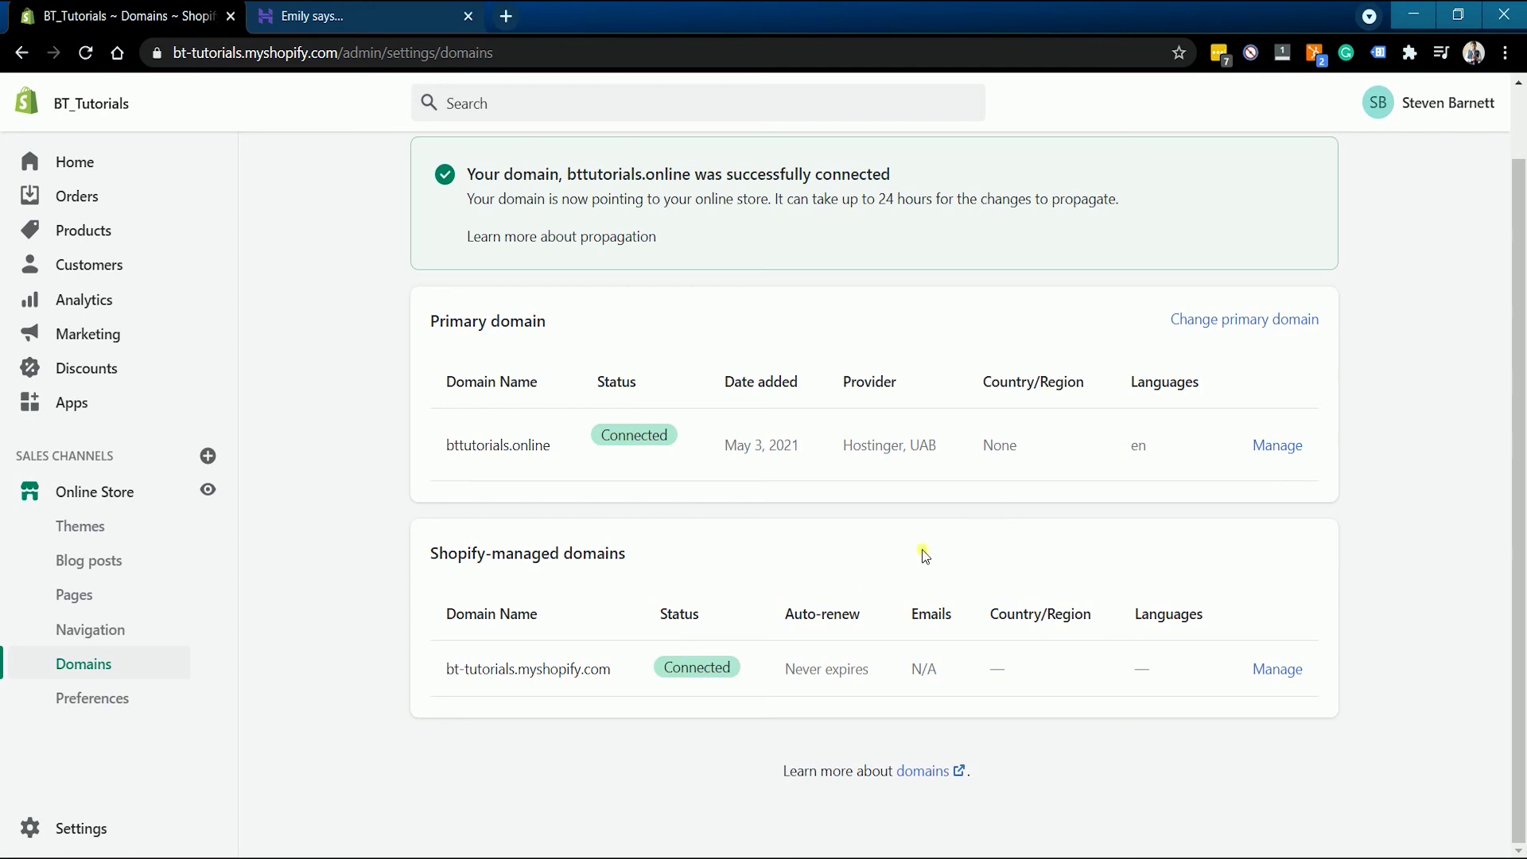
scroll(965, 557, "up", 1)
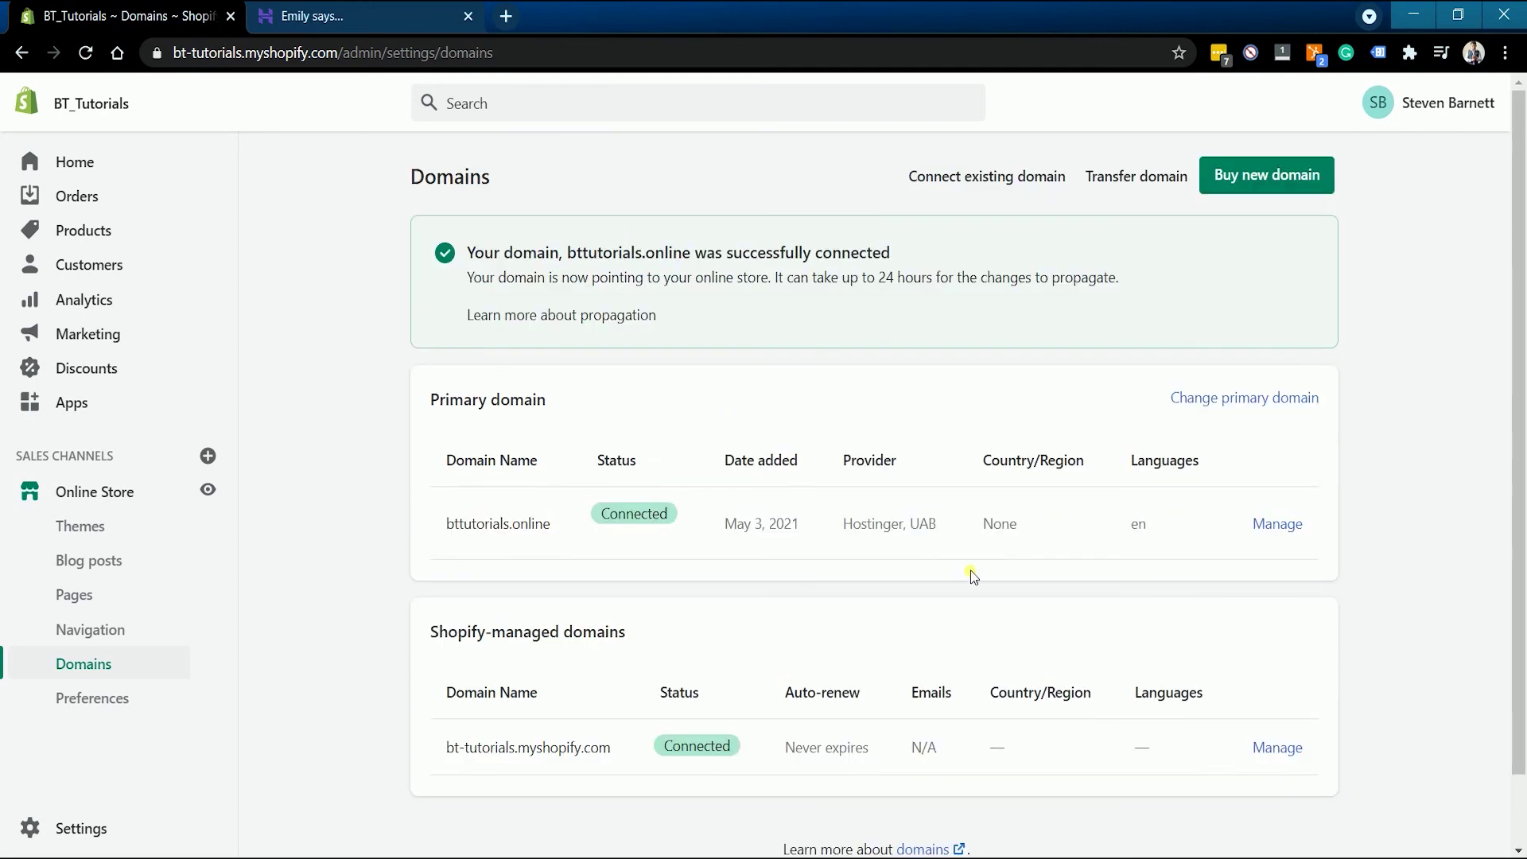